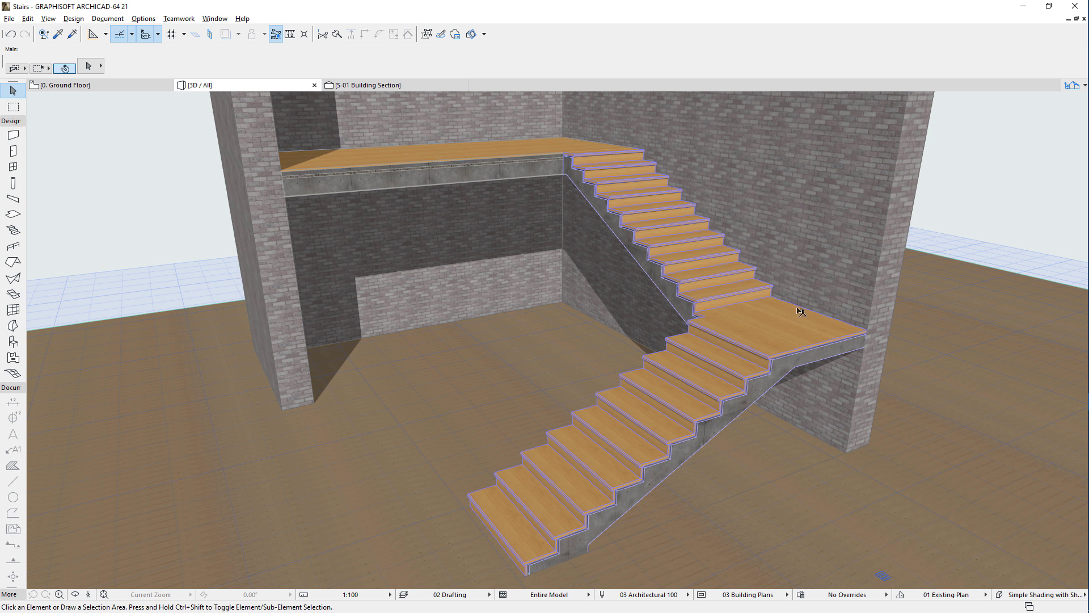
Enter stair edit mode and review the stair in the plan, section and 3D views
left_click(766, 333)
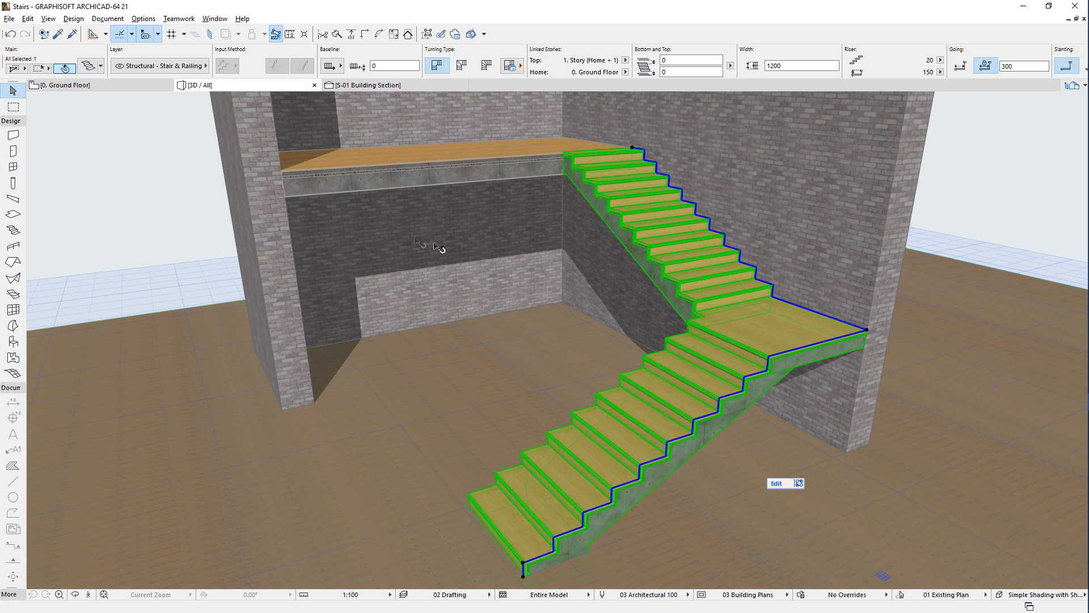
left_click(90, 67)
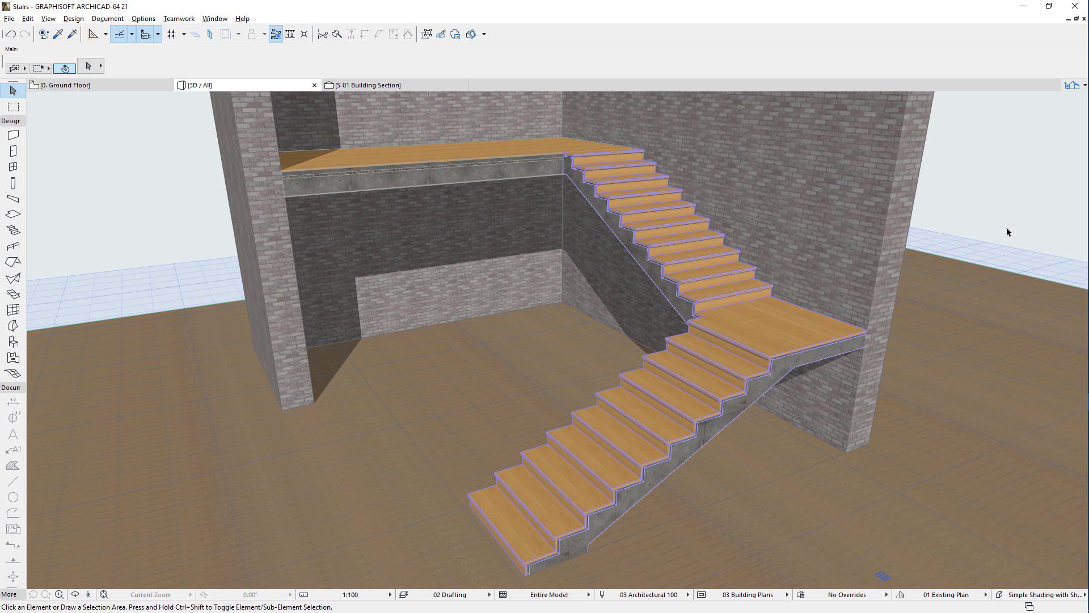
left_click(758, 339)
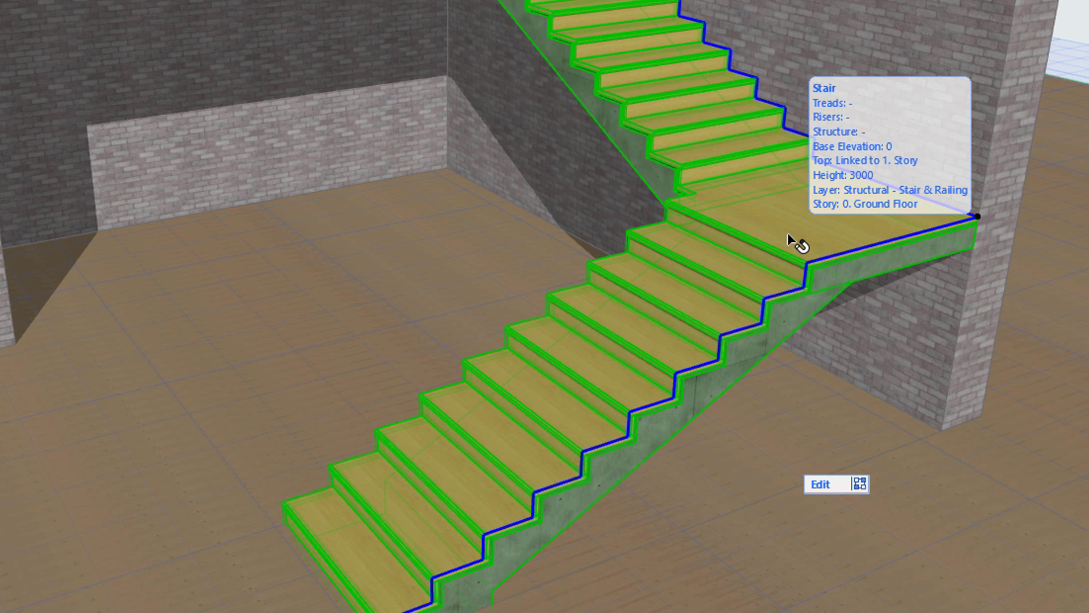
left_click(837, 481)
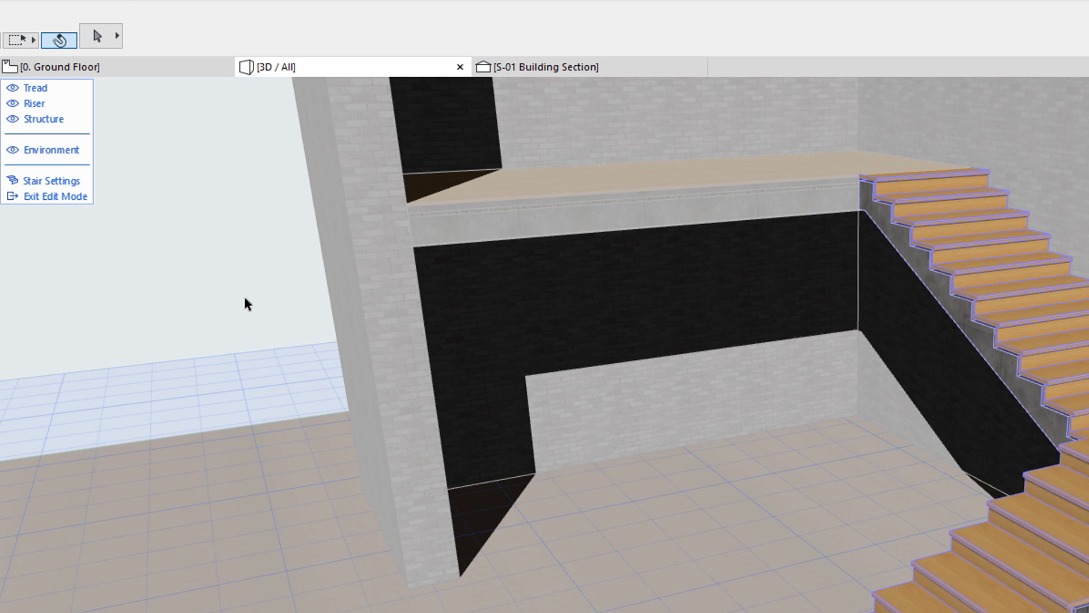
left_click(139, 71)
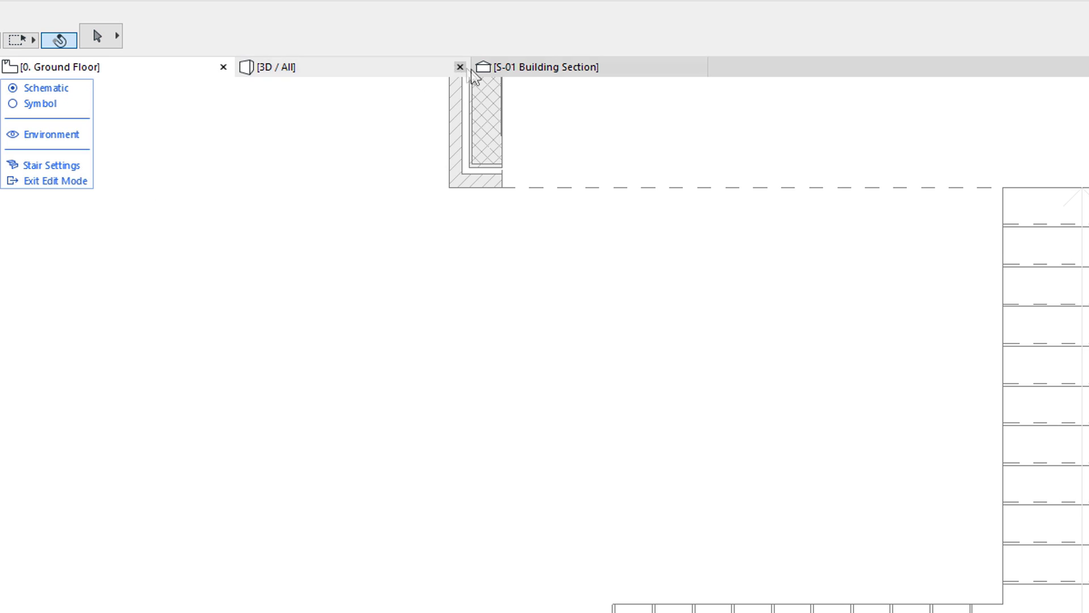
left_click(497, 67)
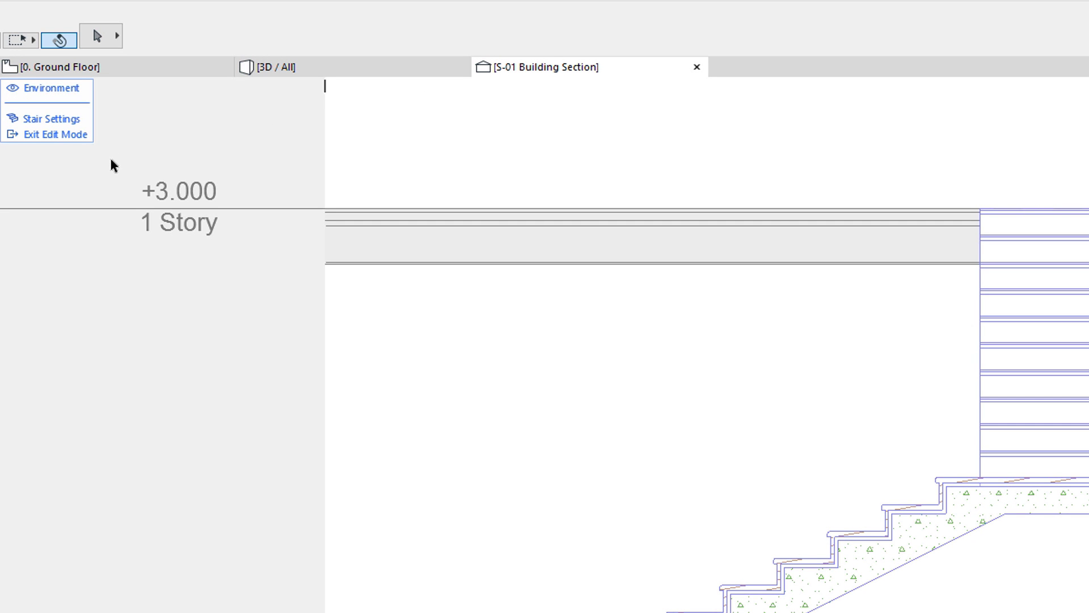
left_click(344, 70)
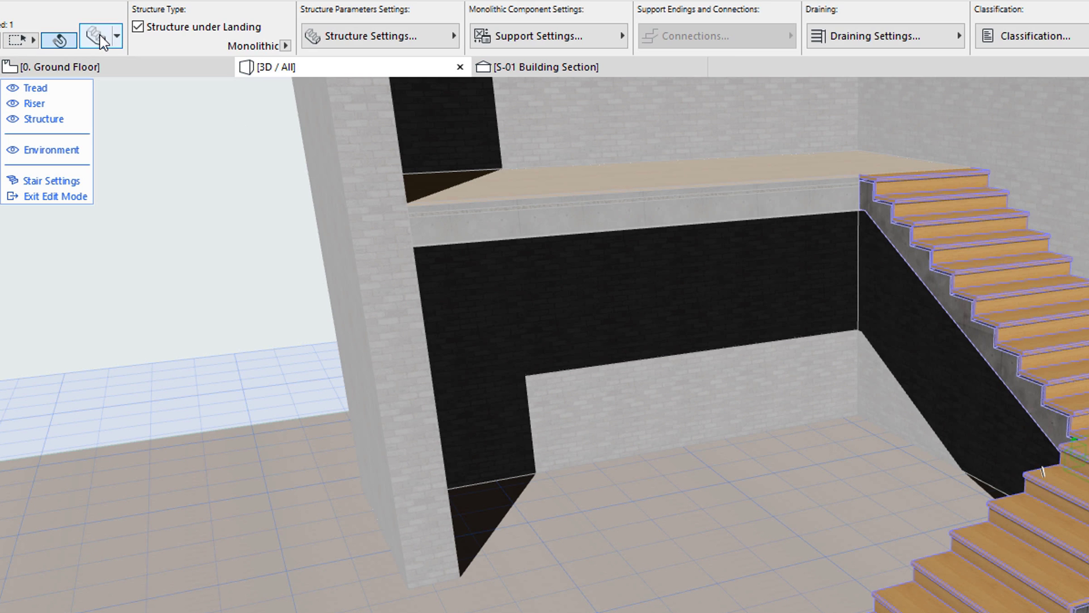
Set the landing structure thickness to 200, then pick a lower-flight tread in the Ground Floor plan
left_click(382, 36)
type("200")
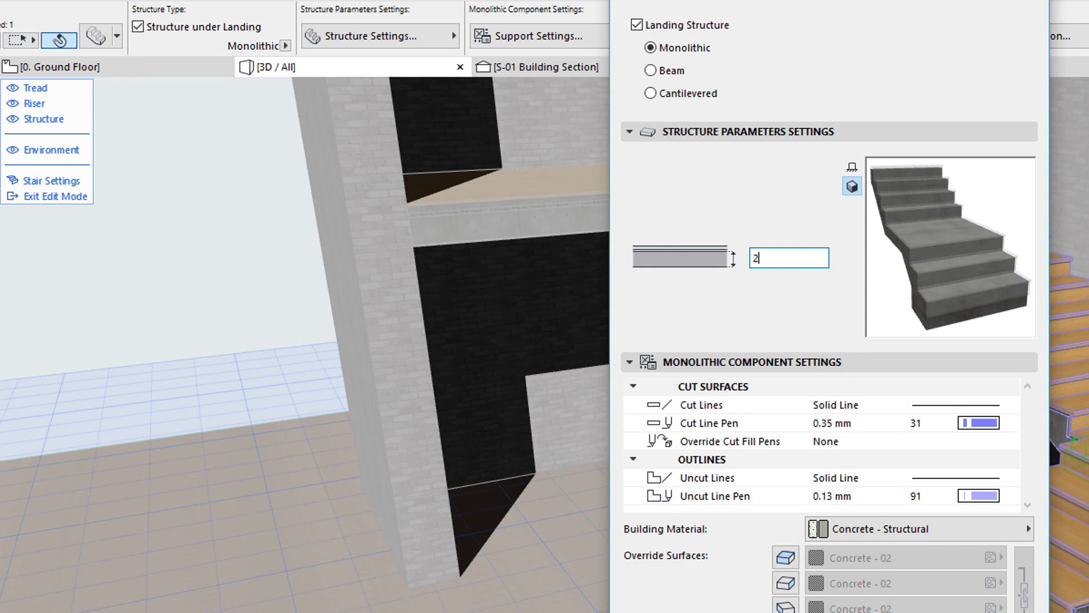
key("Return")
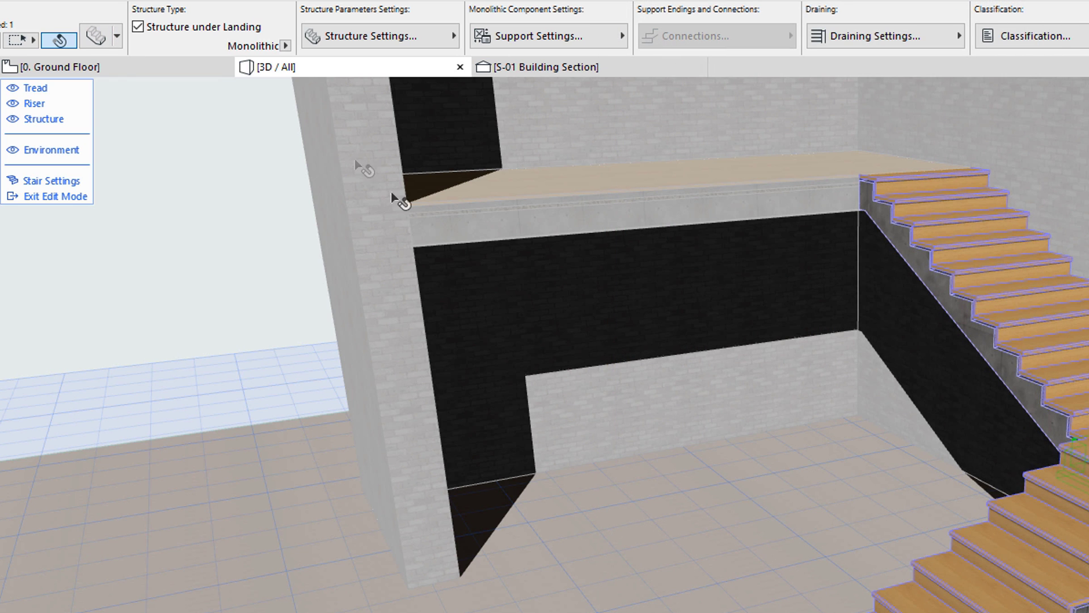
left_click(168, 65)
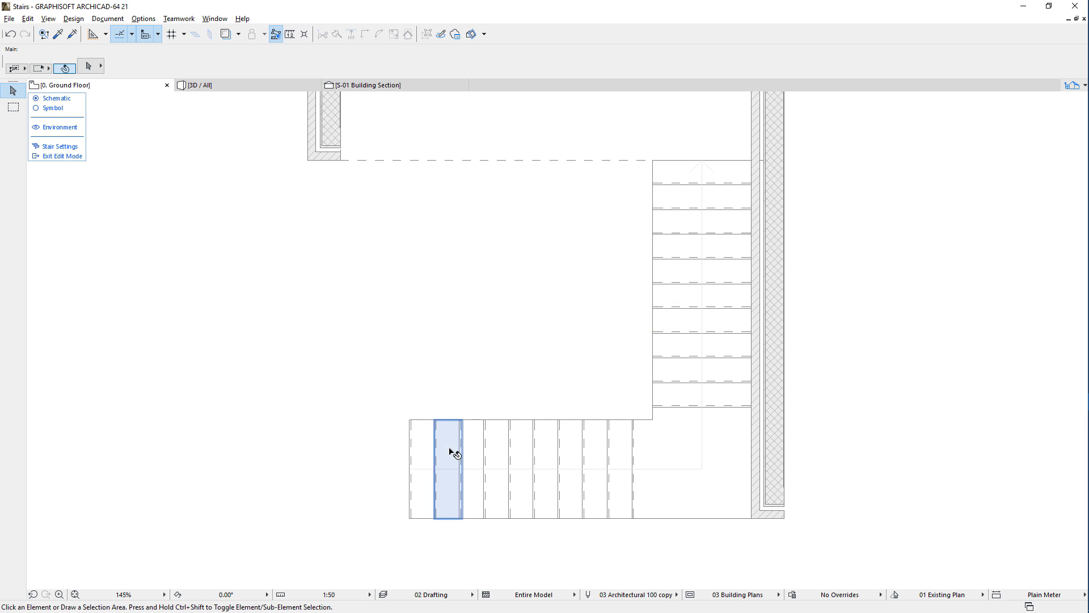
left_click(452, 453)
Set the Building Material of four lower-flight treads to Glass
left_click(499, 442, "shift")
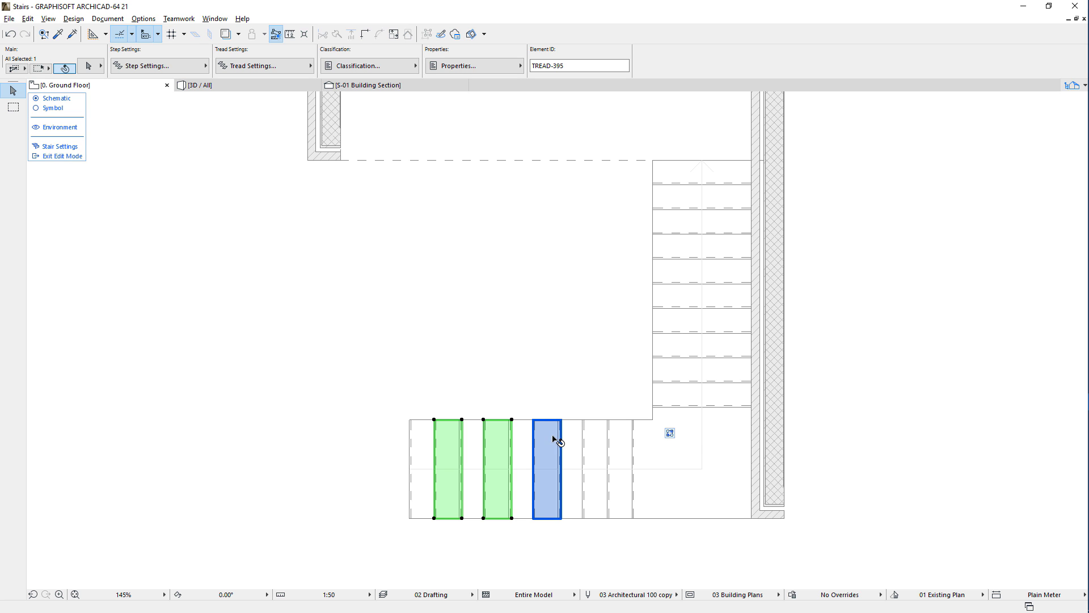
left_click(549, 443, "shift")
left_click(598, 443, "shift")
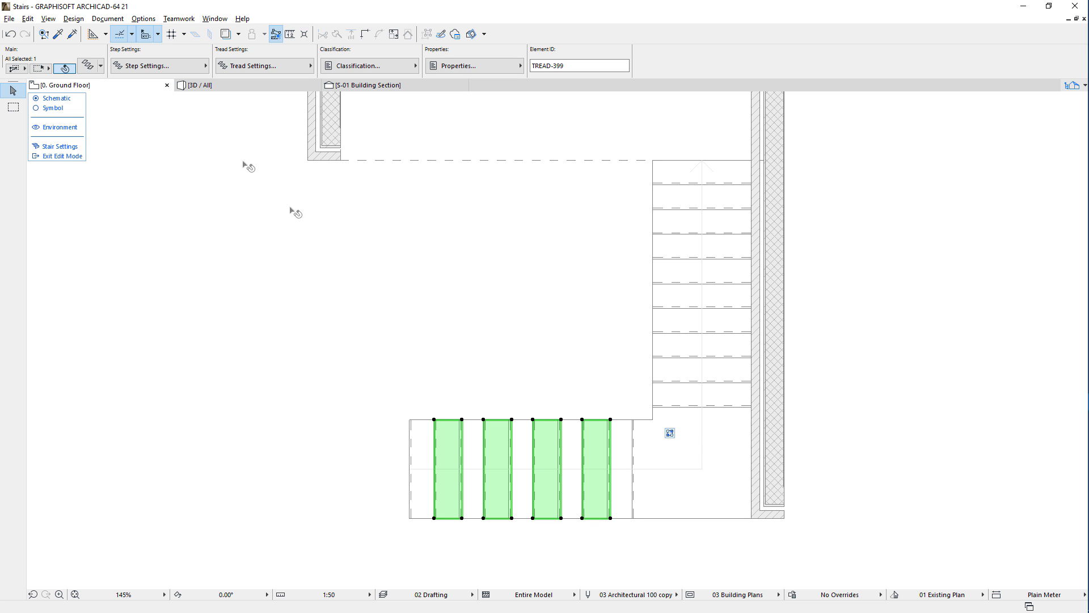
left_click(93, 67)
left_click(608, 361)
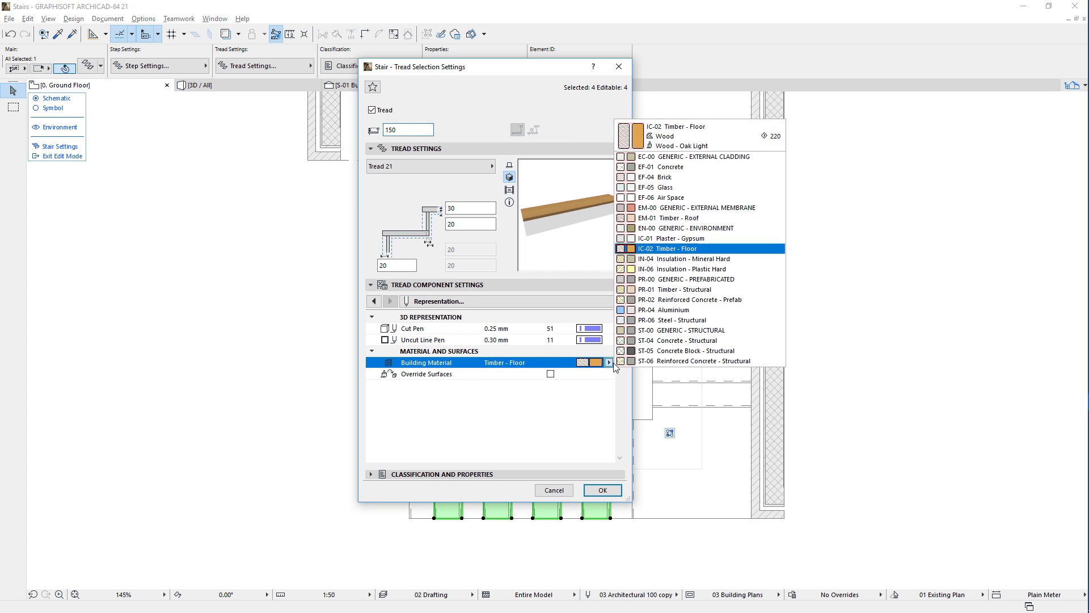
left_click(699, 188)
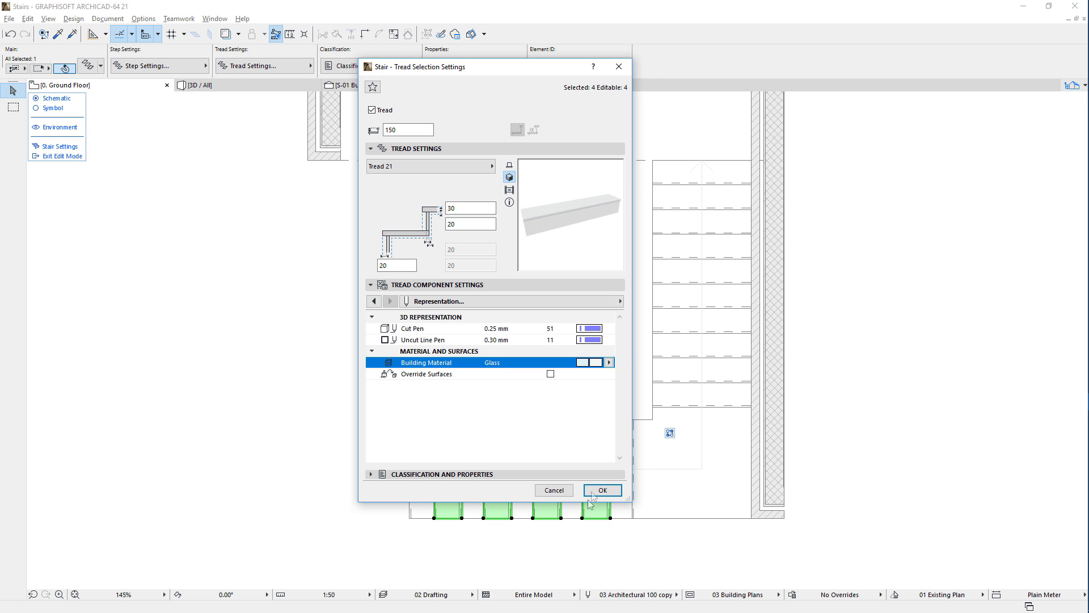
left_click(607, 491)
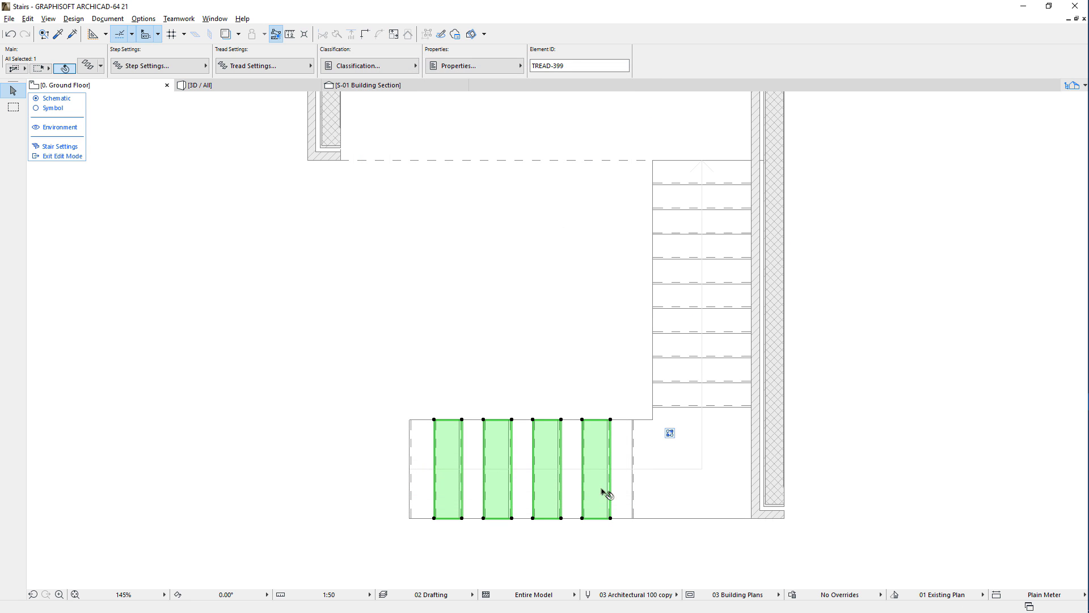
left_click(386, 318)
Confirm the upper flight structure's 200 thickness in 3D and leave stair edit mode
left_click(270, 85)
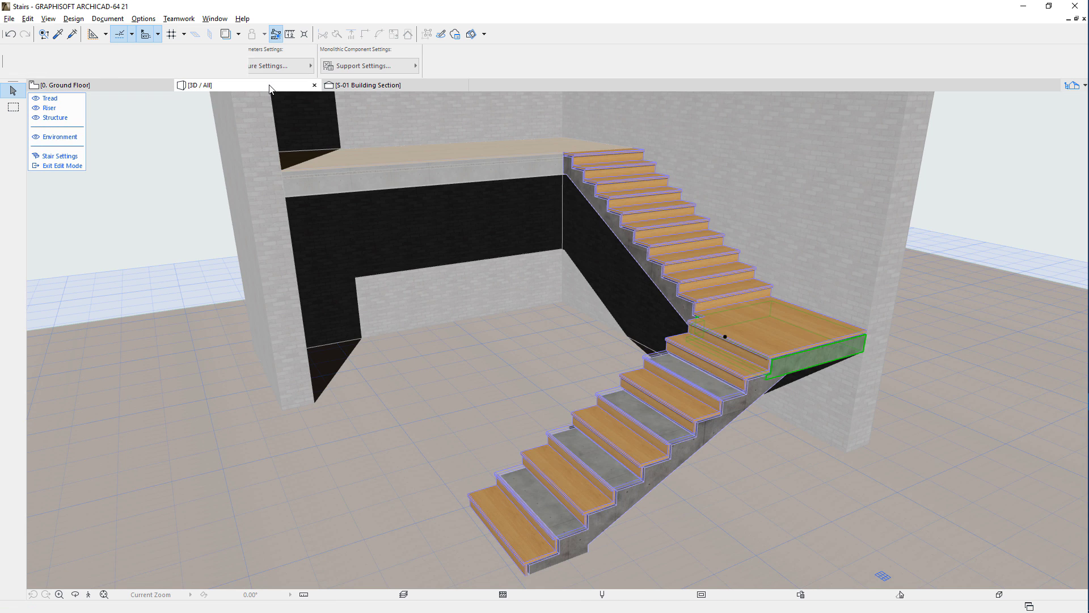
left_click(179, 231)
left_click(655, 277)
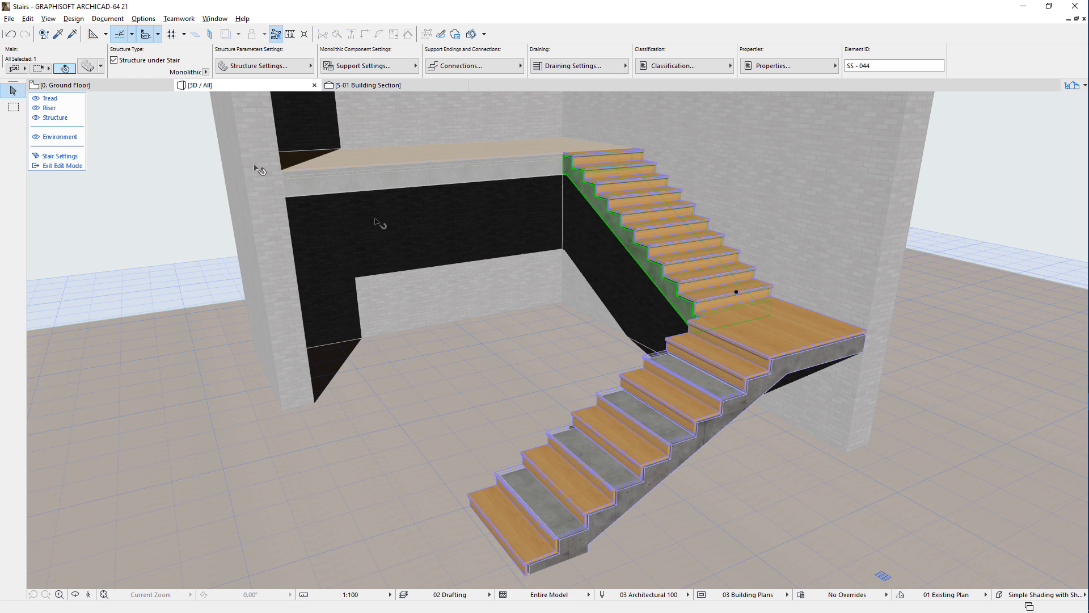
left_click(86, 69)
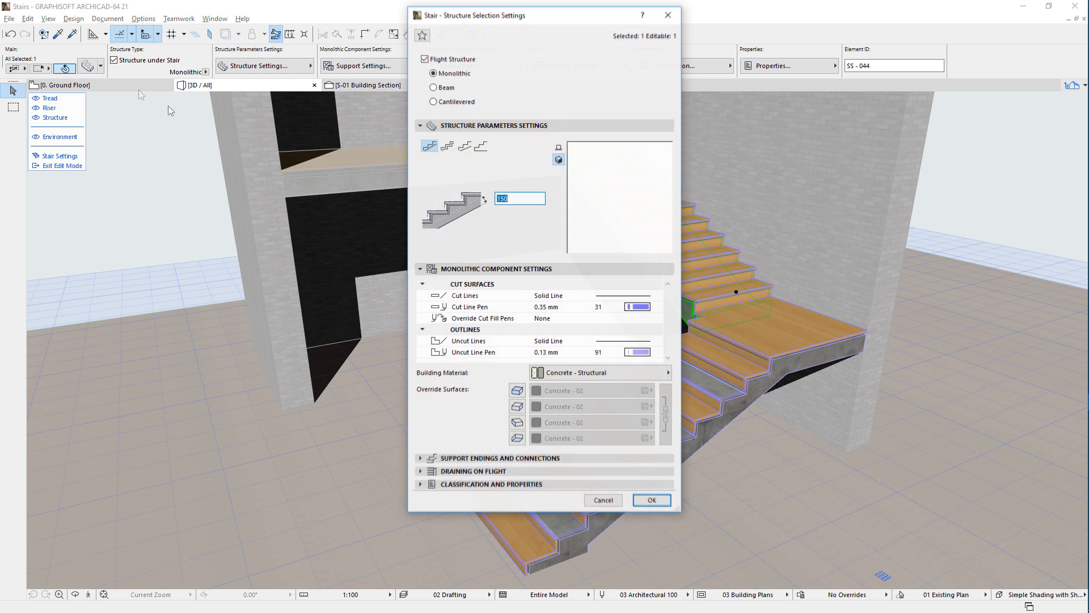
left_click(652, 501)
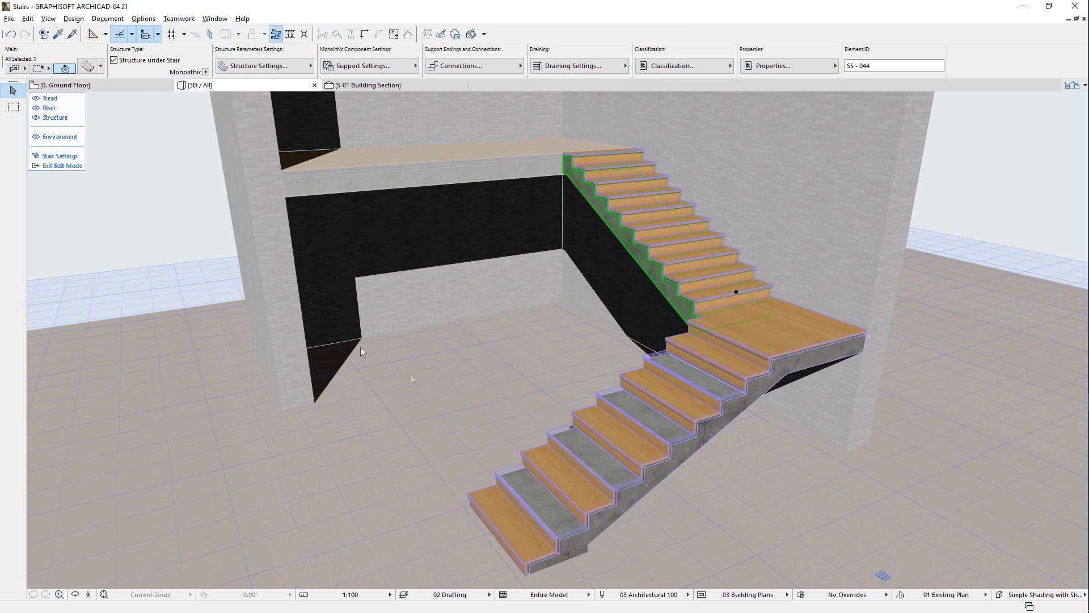
left_click(62, 166)
key("Escape")
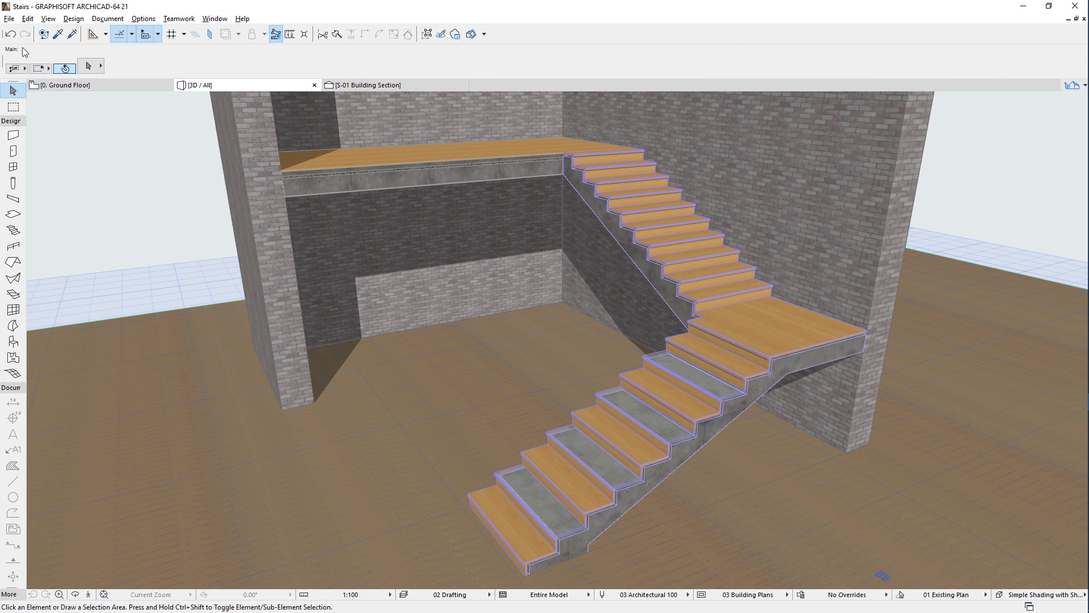
Undo the last three stair changes from the Edit menu
left_click(27, 19)
left_click(85, 33)
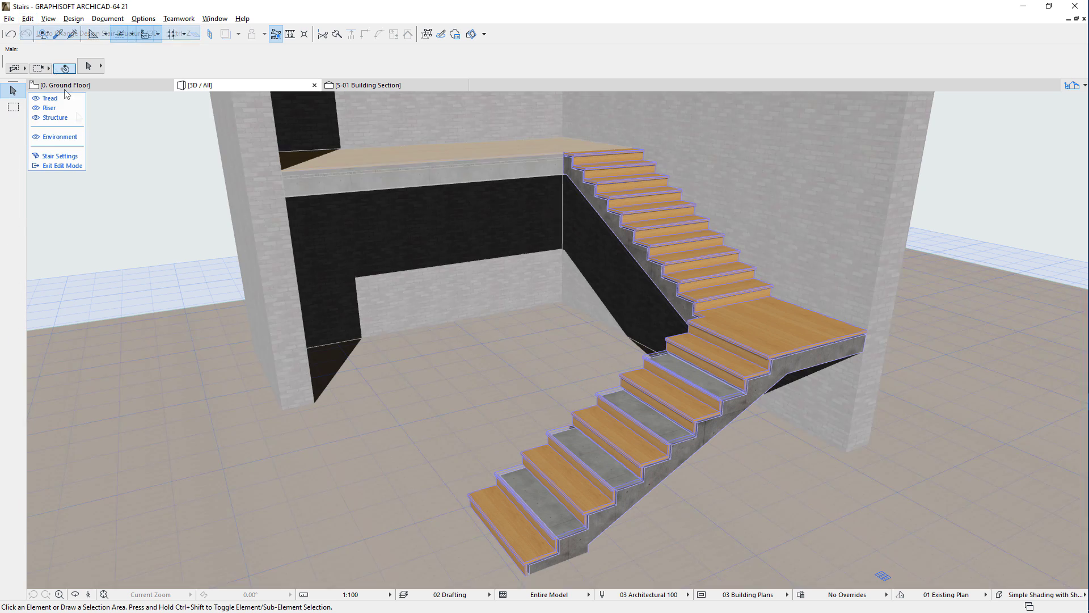
left_click(27, 18)
left_click(42, 34)
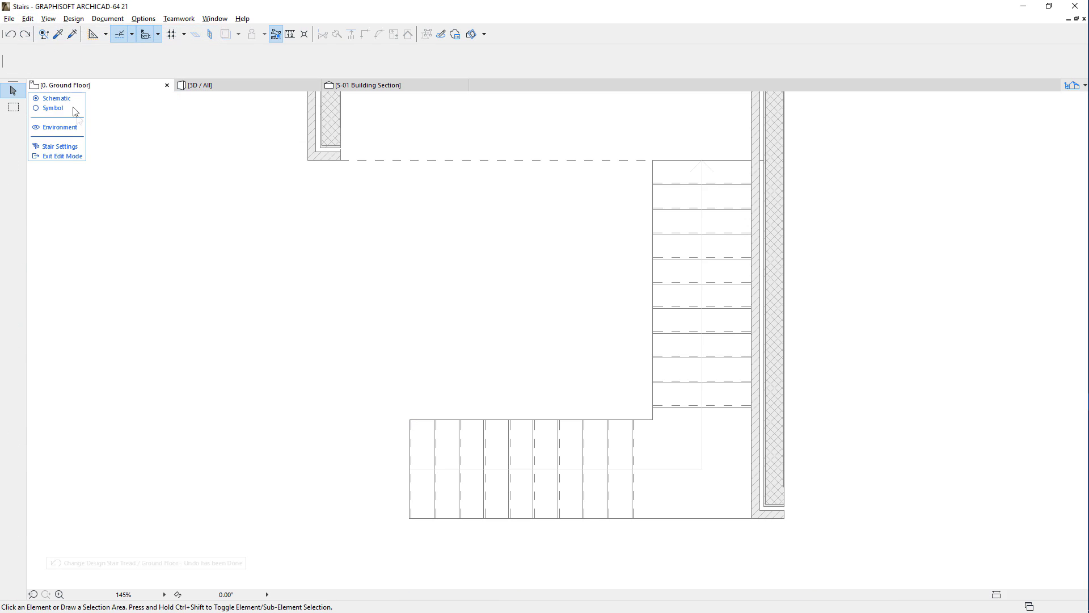
left_click(27, 19)
left_click(41, 34)
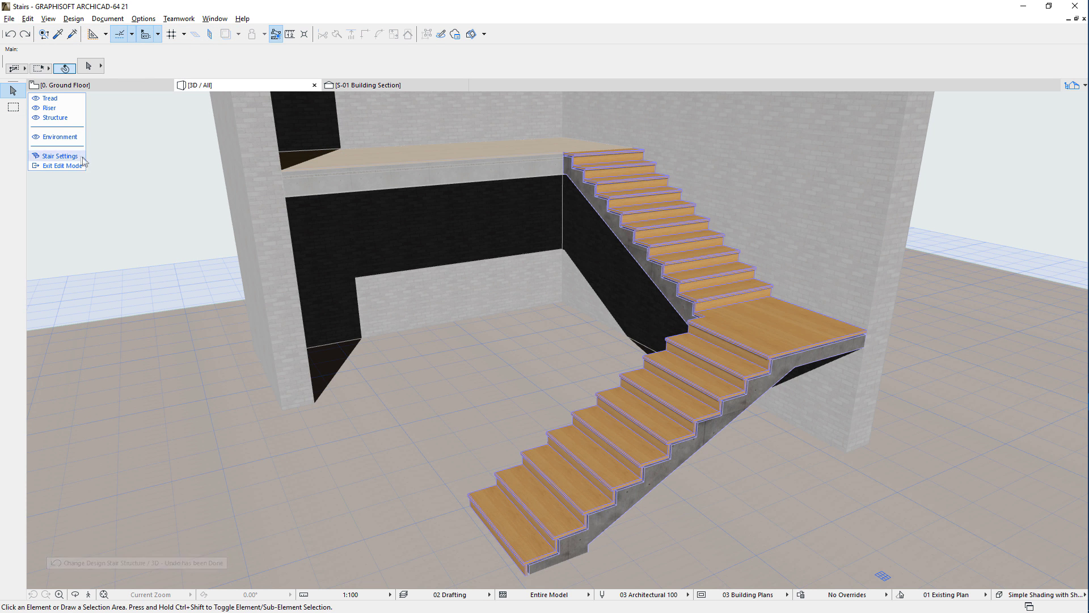
Re-enter stair edit mode and show the stair in the Ground Floor plan
left_click(66, 166)
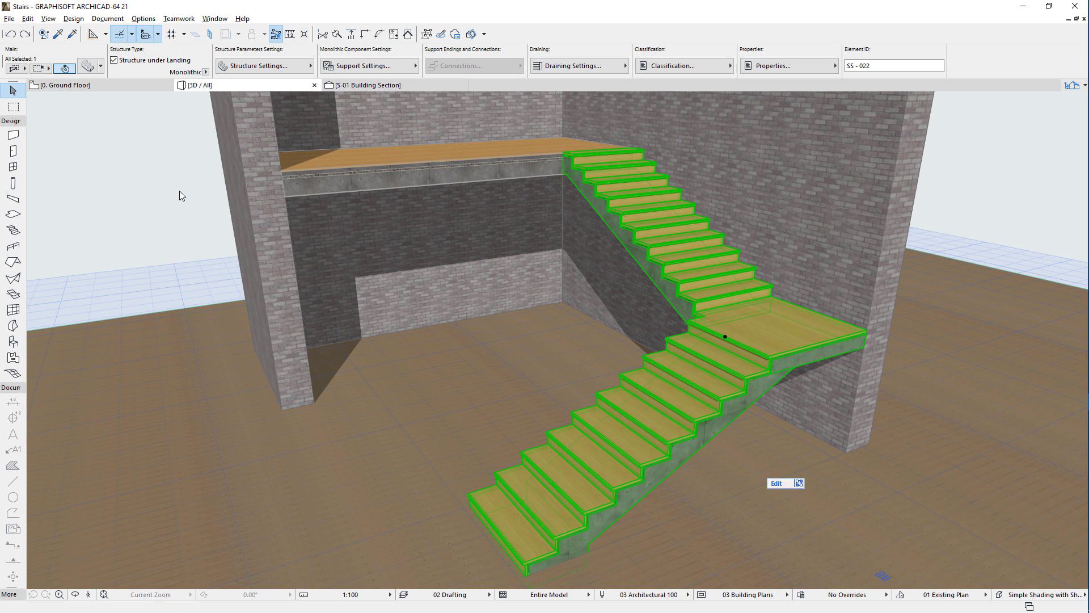
left_click(780, 484)
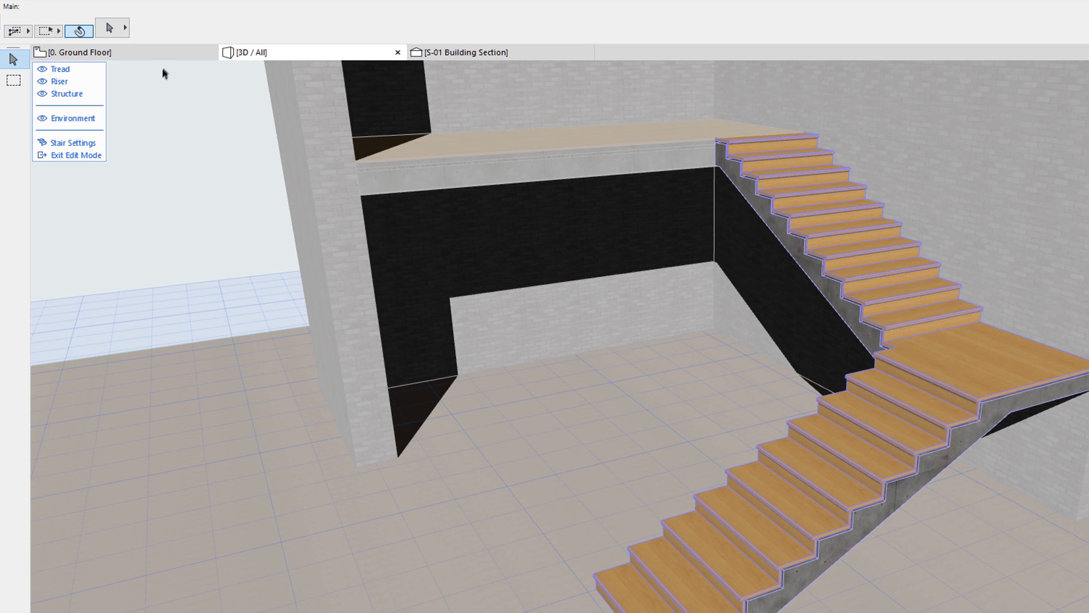
left_click(159, 52)
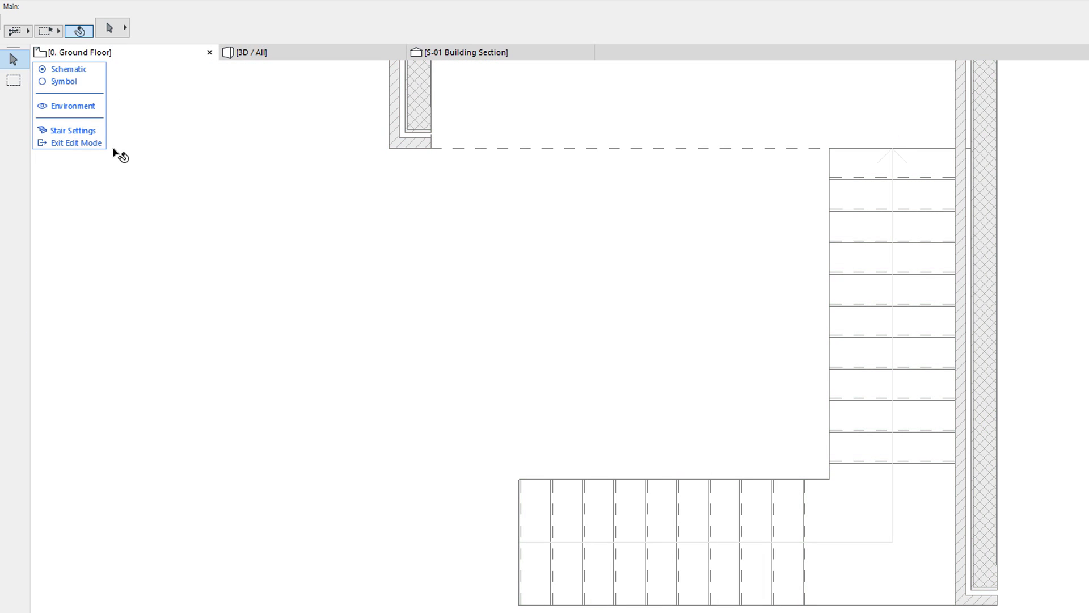
Check the edited stair in 3D and the S-01 Building Section, then return to the Ground Floor plan
left_click(277, 57)
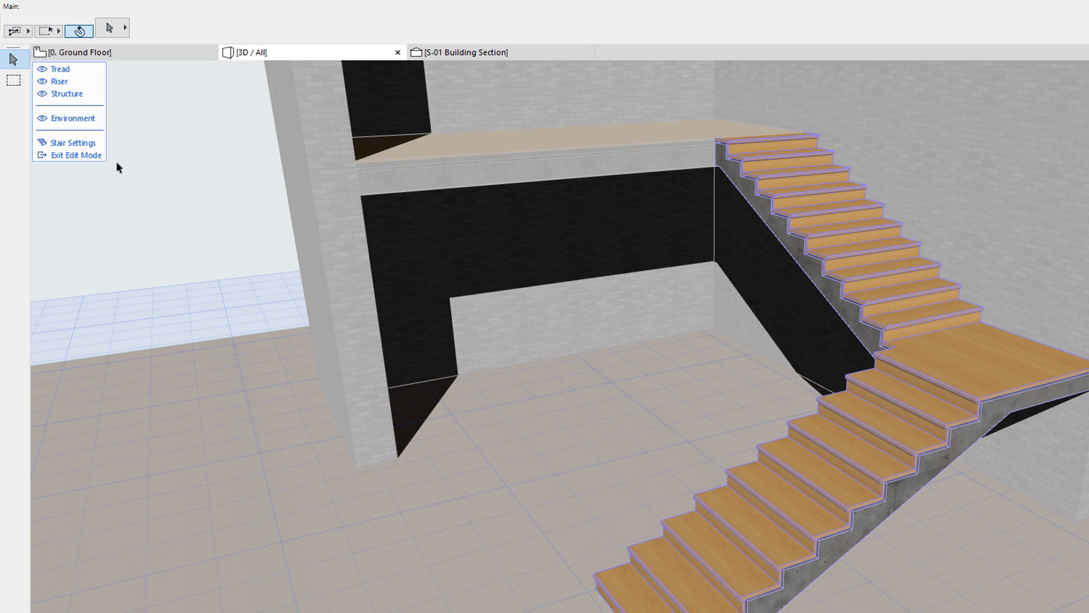
left_click(445, 53)
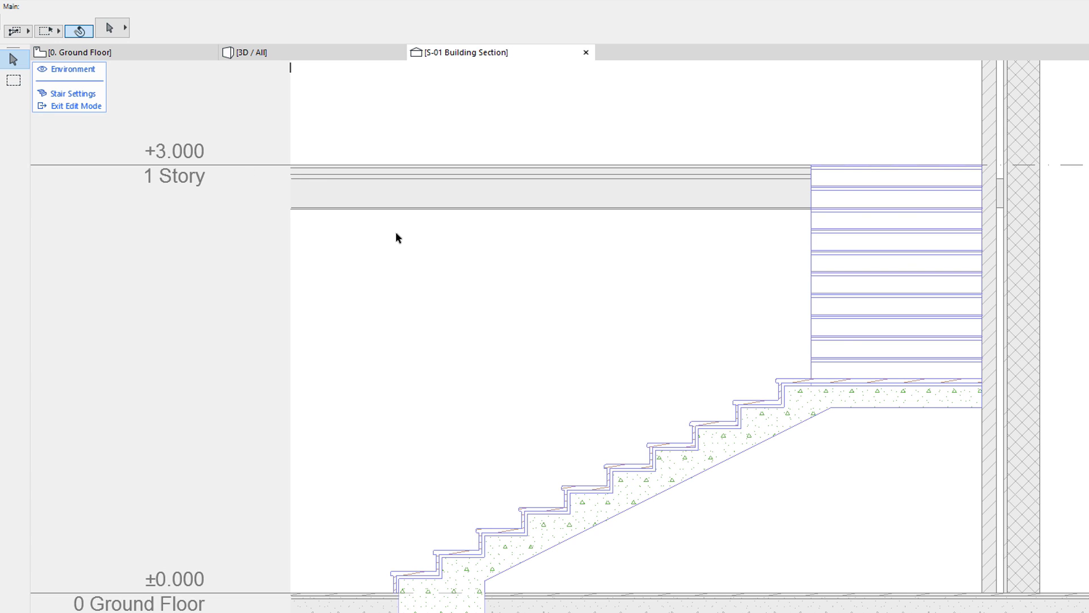
key("ctrl+Tab")
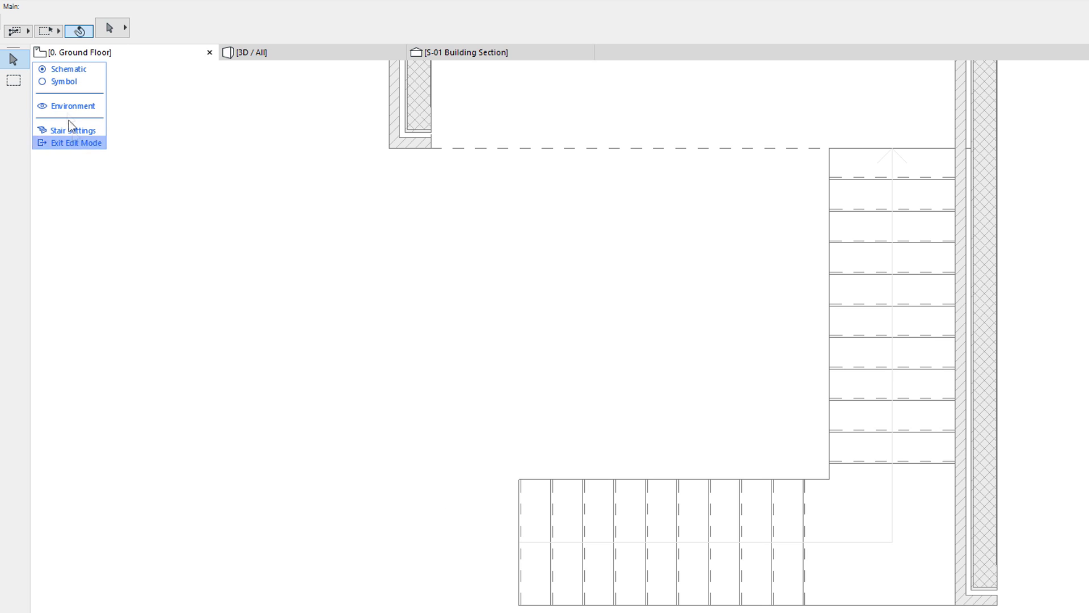
left_click(75, 84)
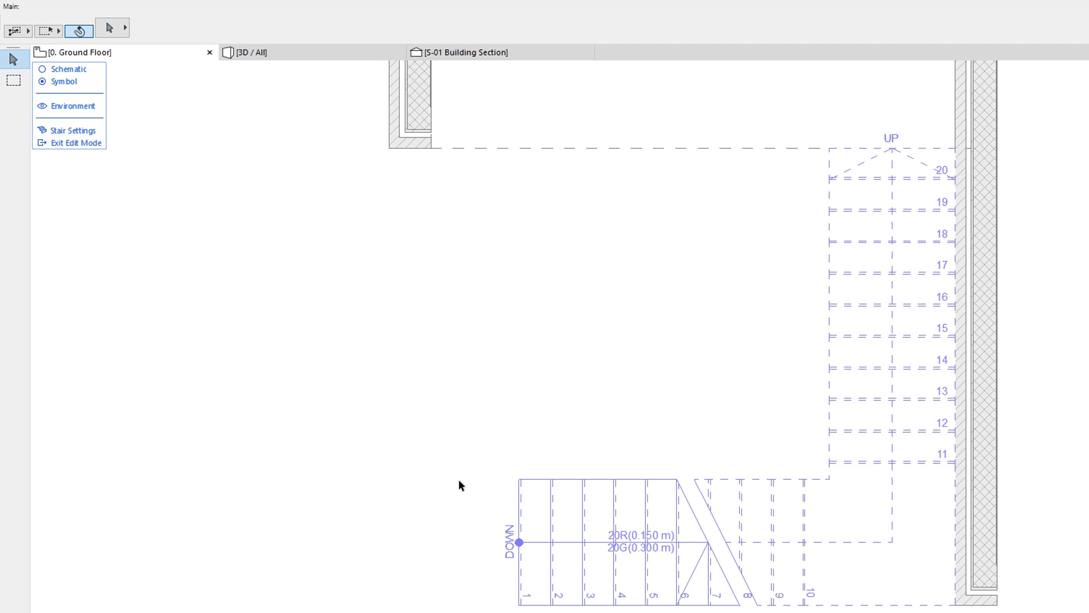
left_click(92, 71)
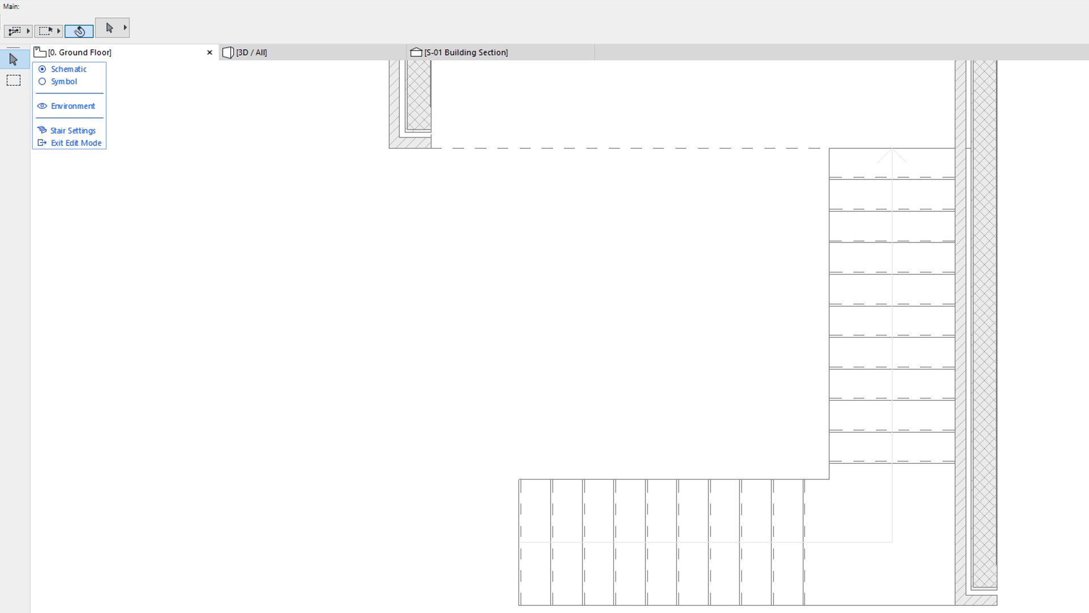
left_click(833, 606)
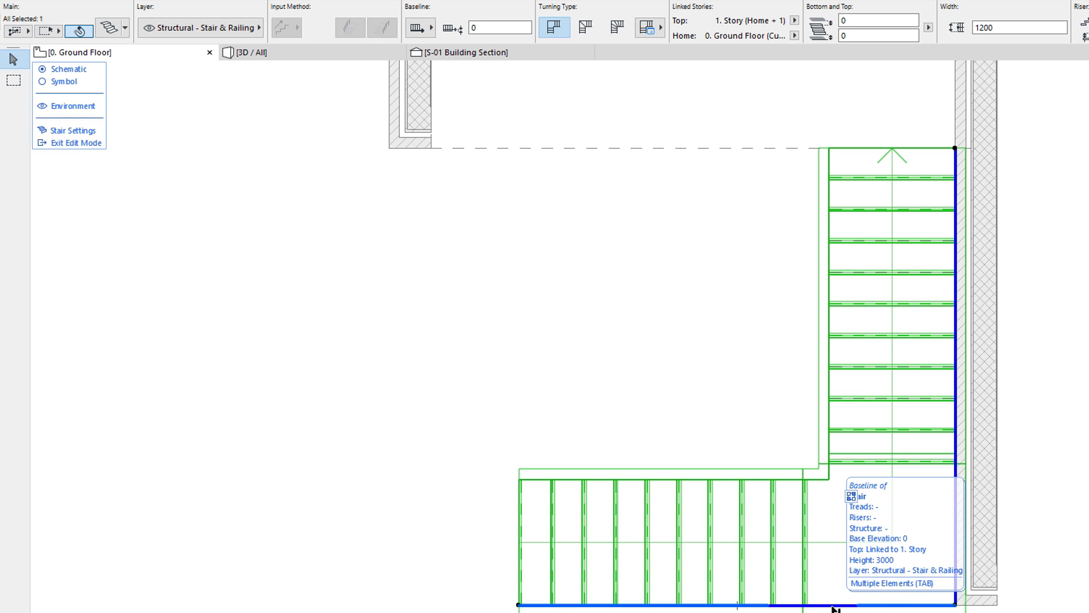
left_click(697, 420)
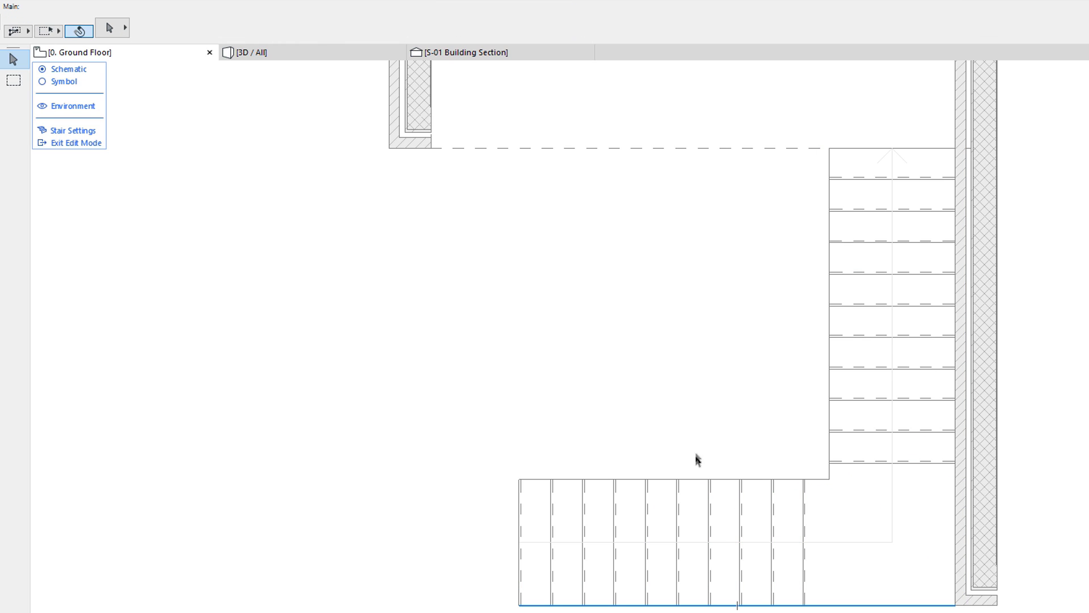
left_click(695, 482)
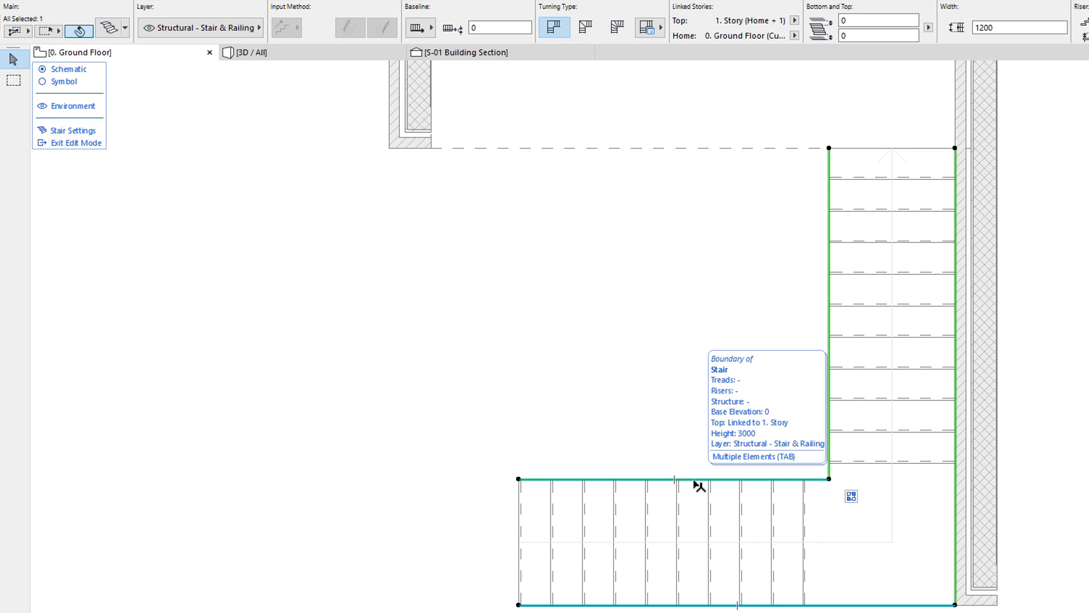
left_click(642, 418)
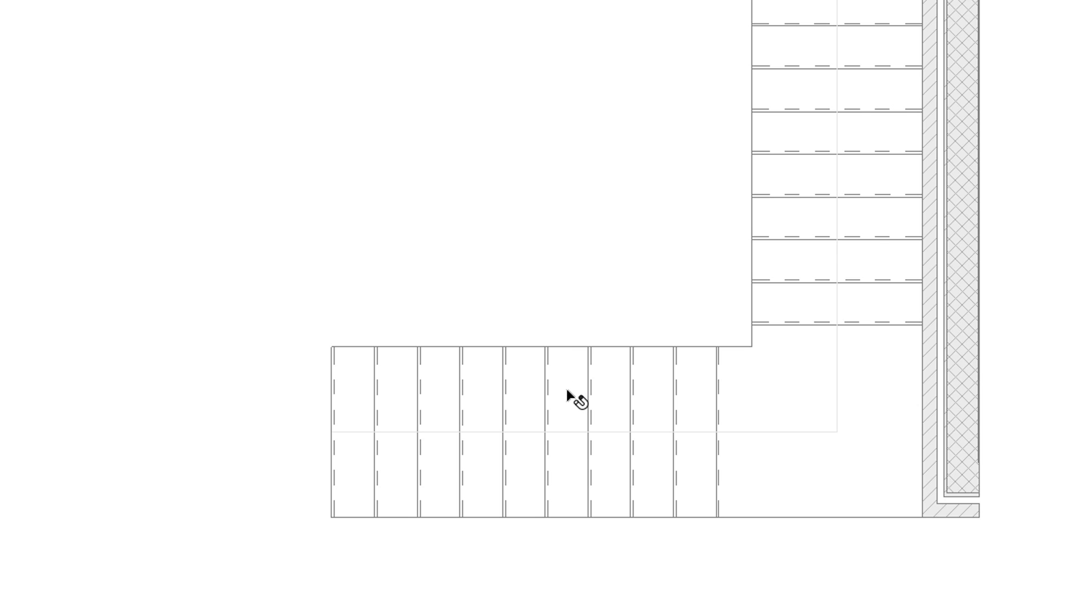
Select four lower-flight treads and reset their geometry to remove the winders
left_click(568, 393)
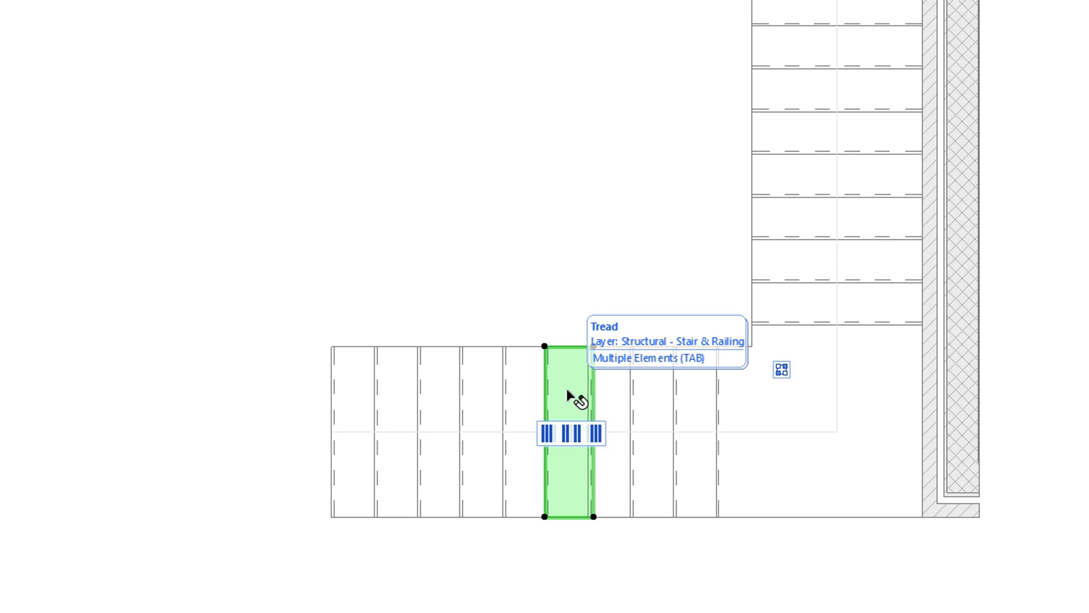
left_click(560, 283)
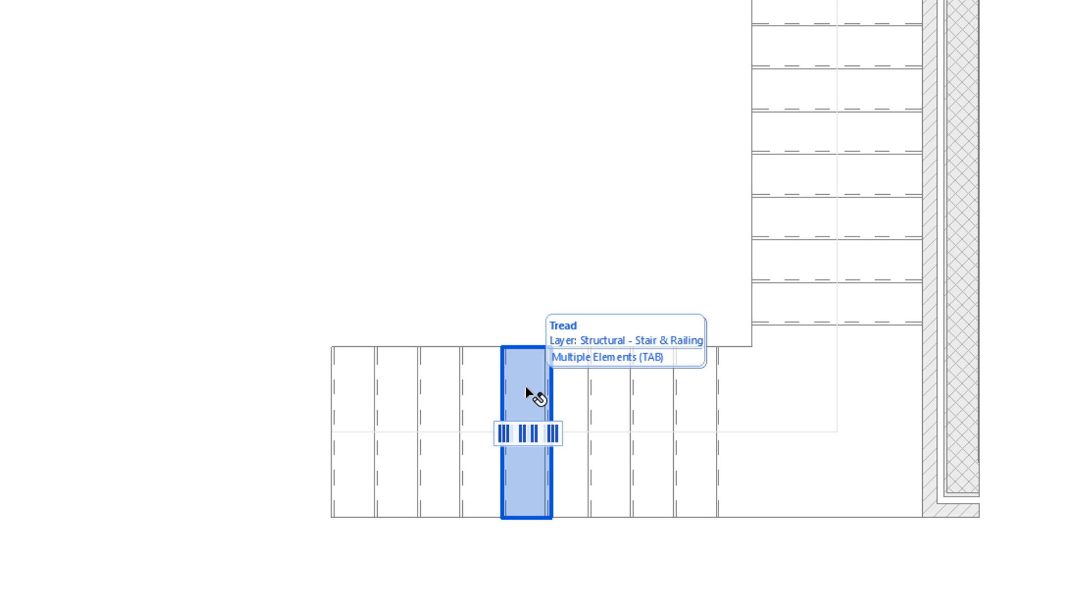
left_click(503, 434)
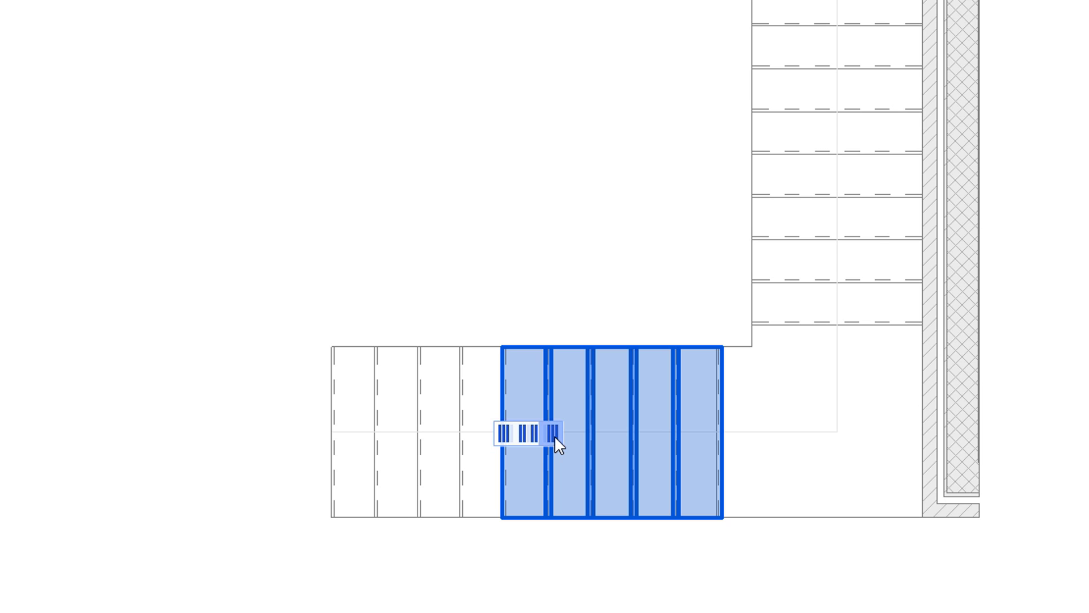
key("Escape")
left_click(414, 389)
left_click(484, 389)
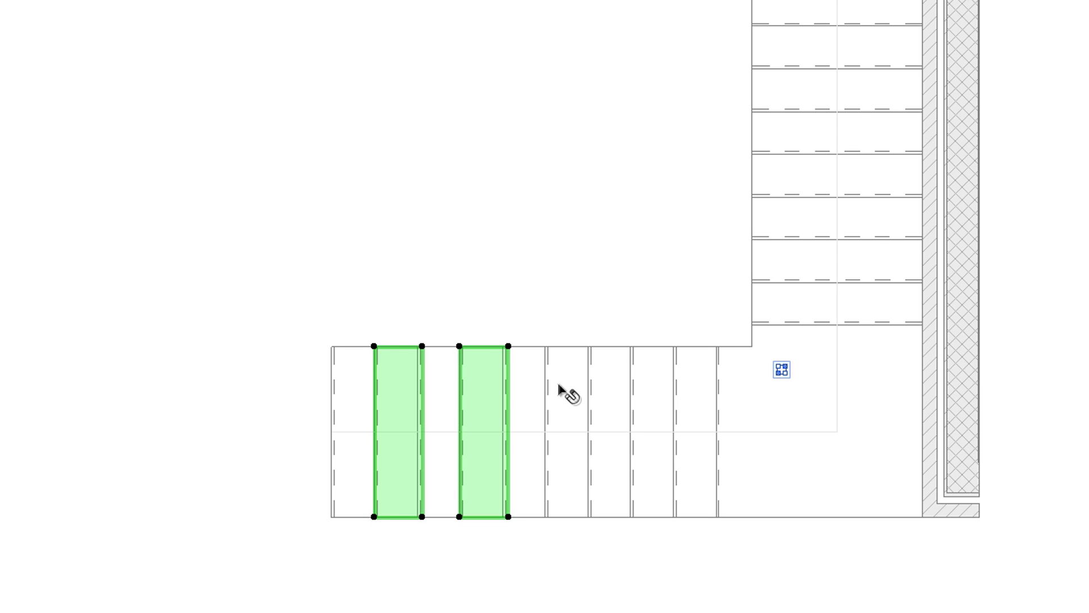
left_click(570, 392)
left_click(657, 402)
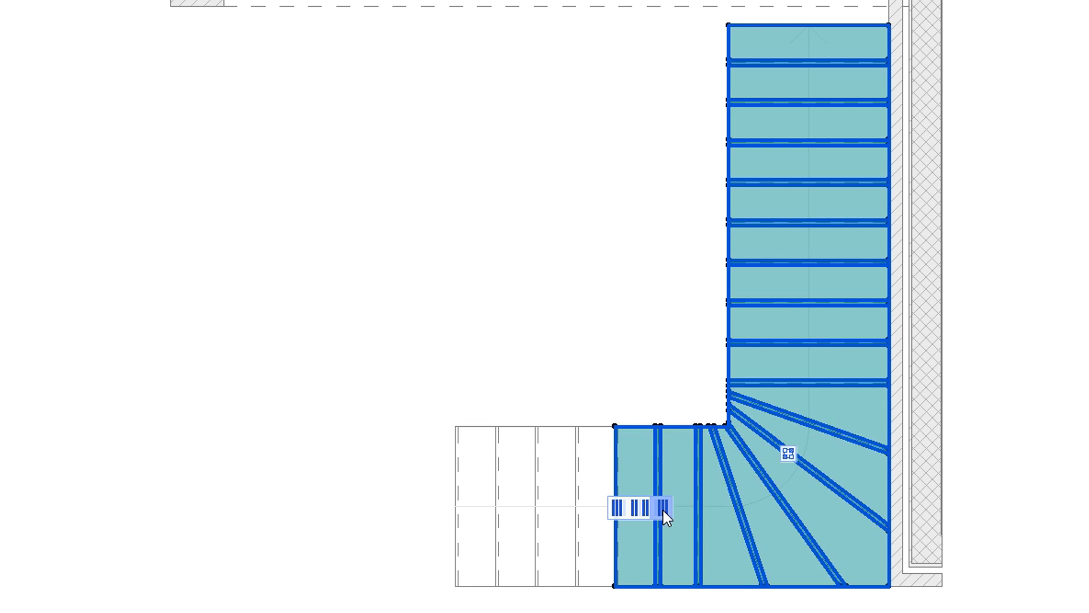
left_click(527, 335)
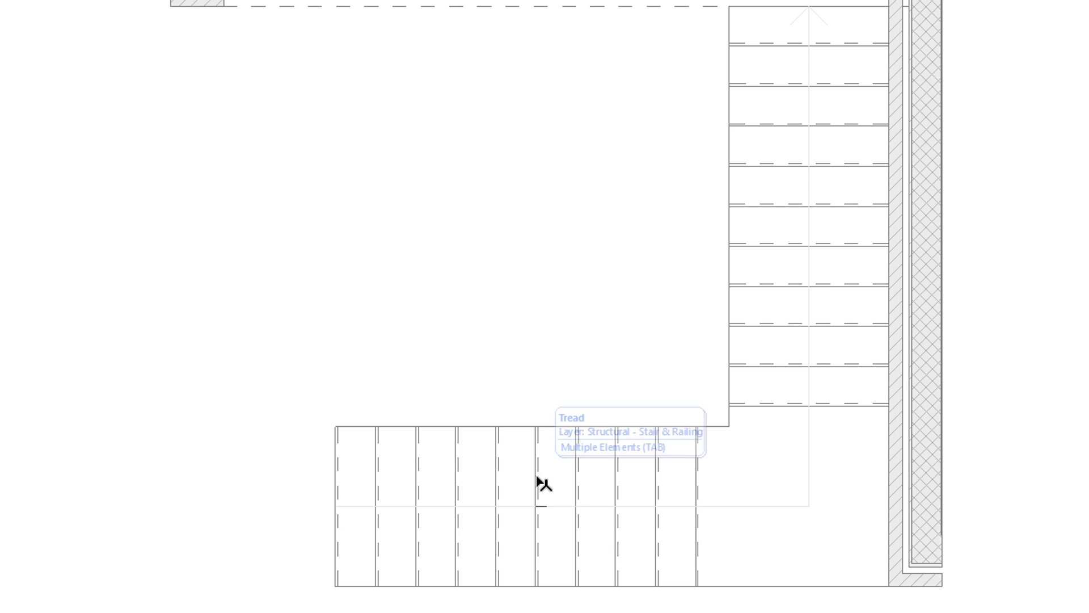
key("Tab")
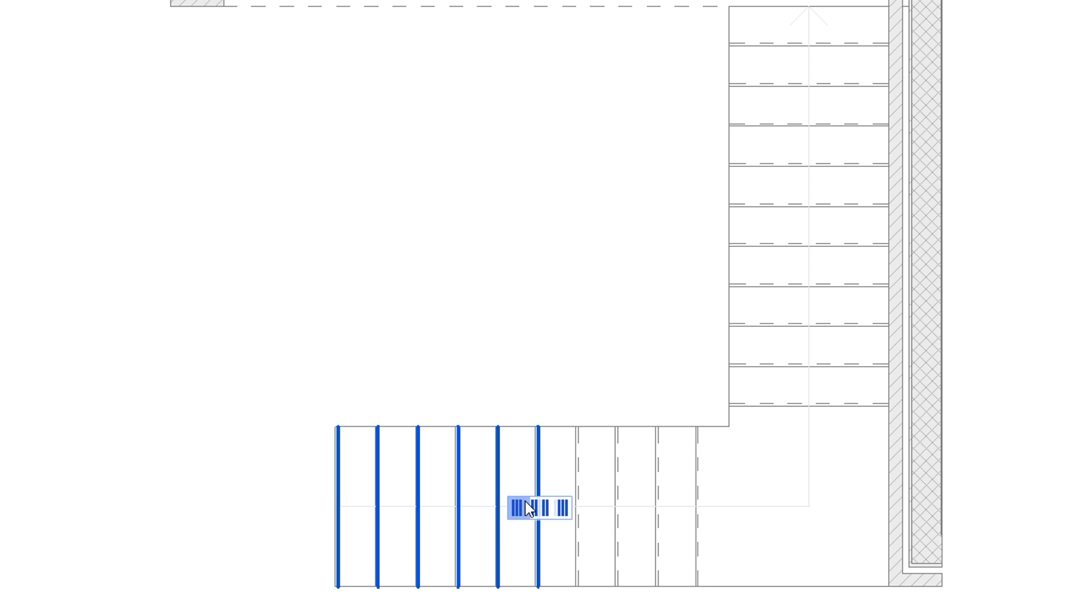
left_click(564, 511)
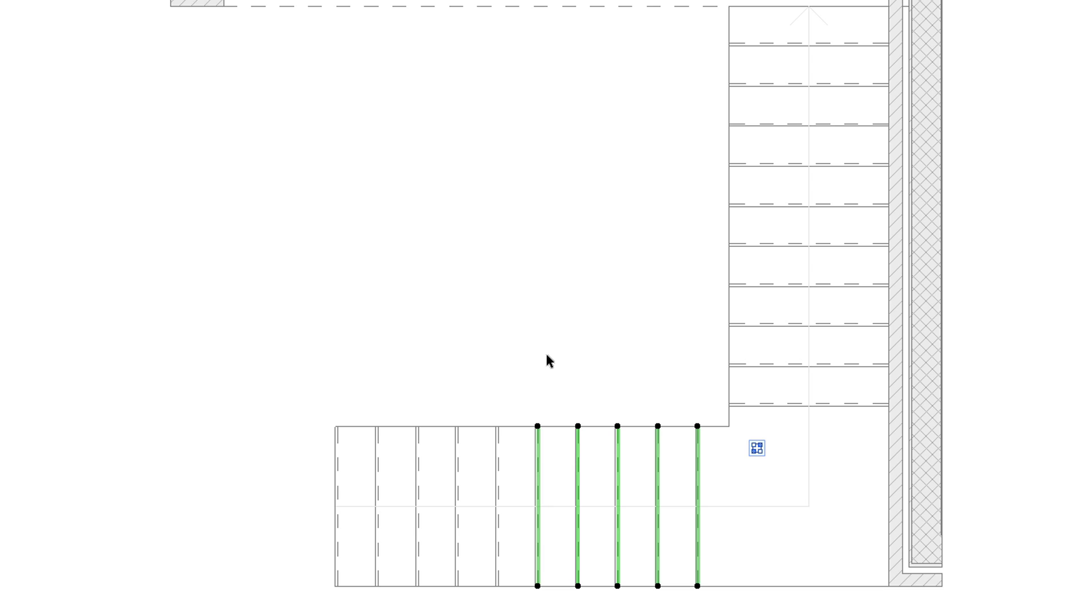
key("Escape")
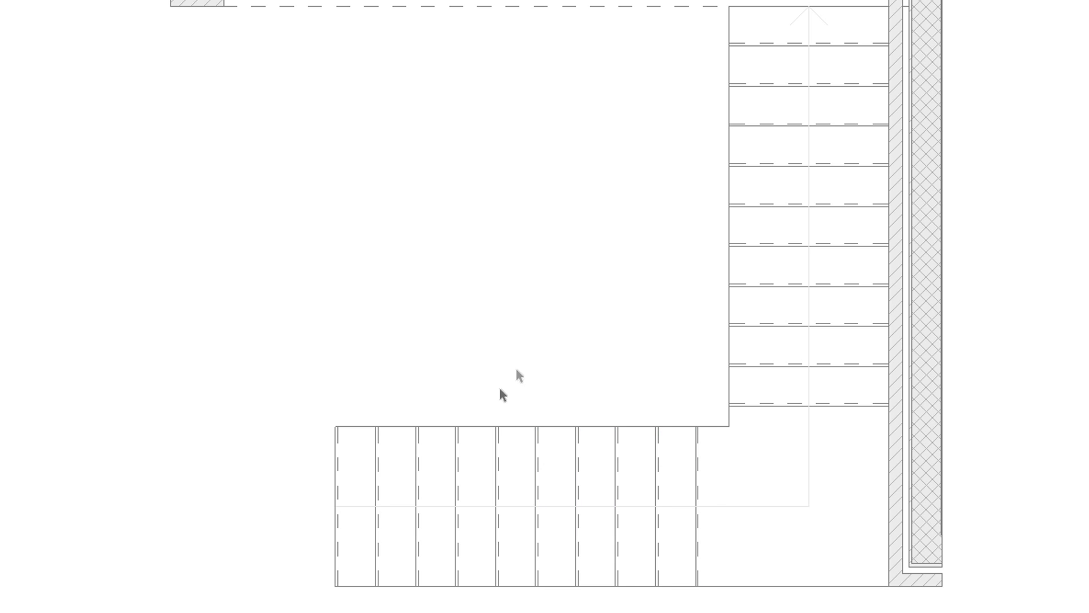
left_click(381, 503)
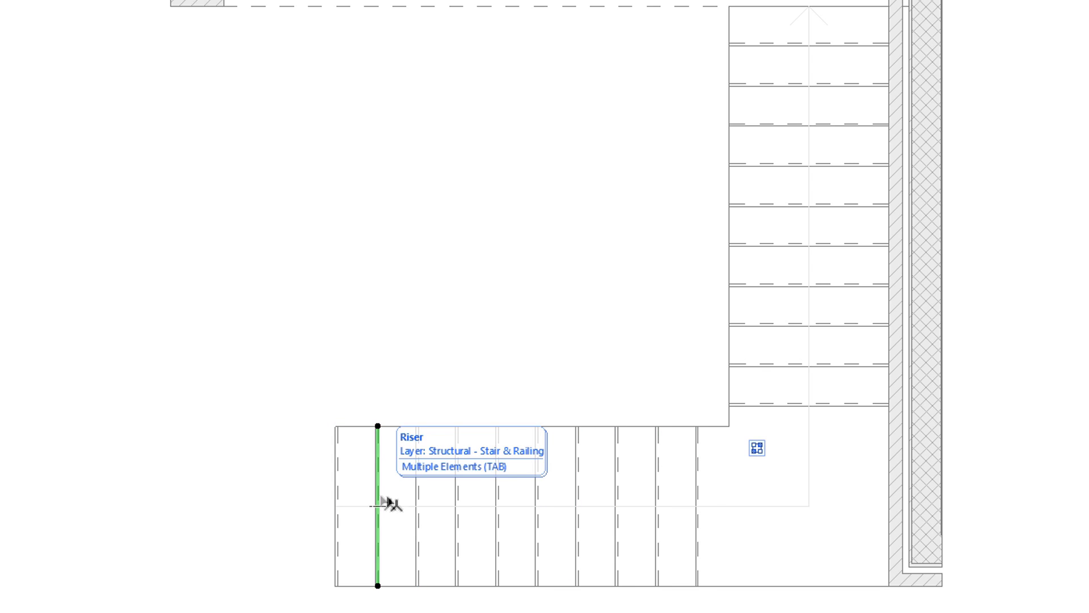
left_click(460, 505, "ctrl")
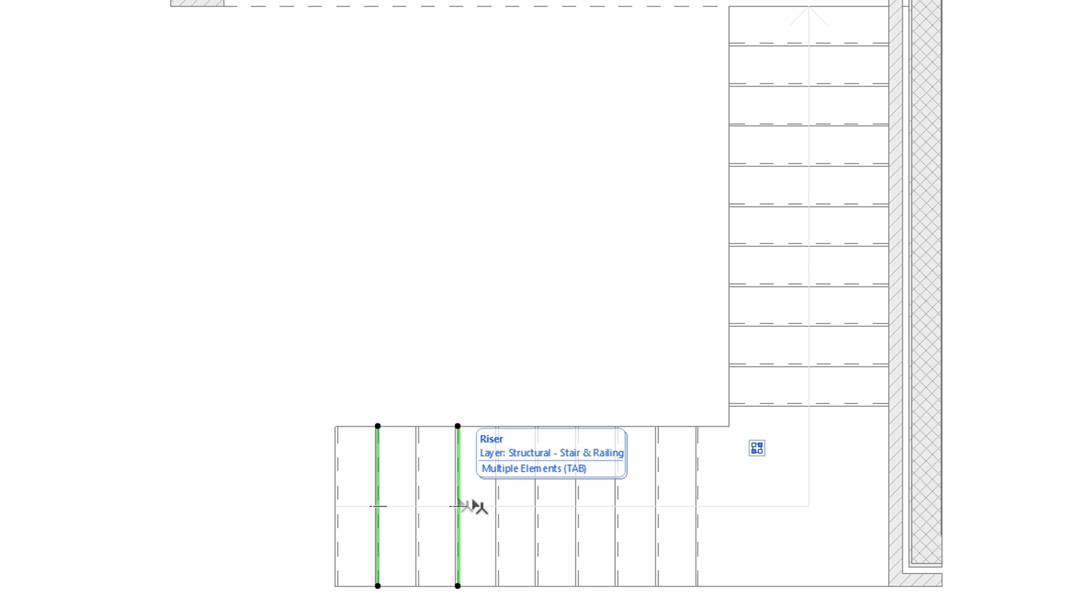
left_click(540, 501, "shift")
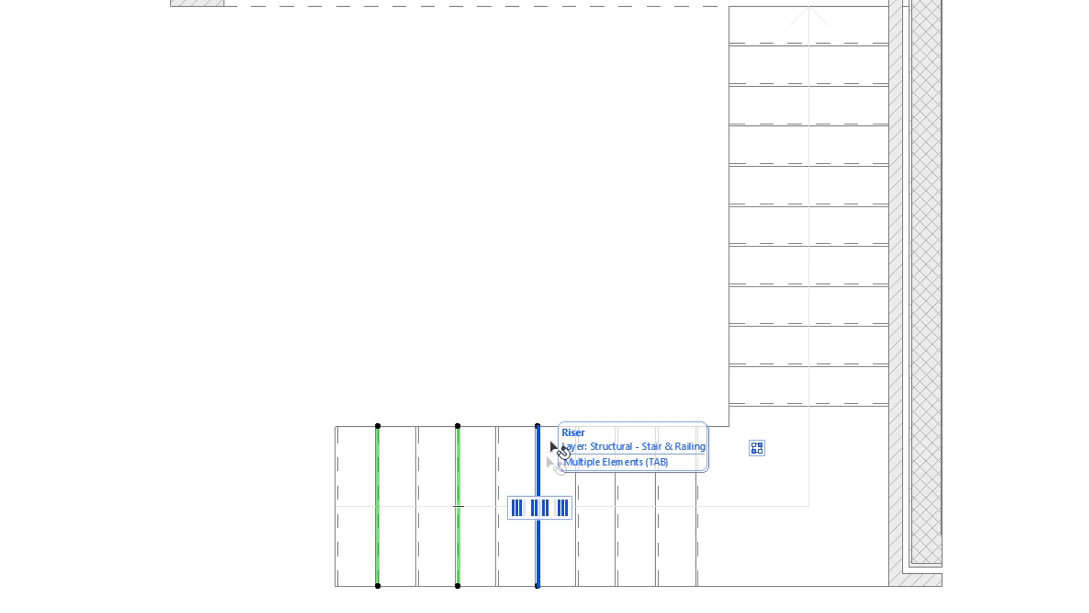
left_click(576, 365)
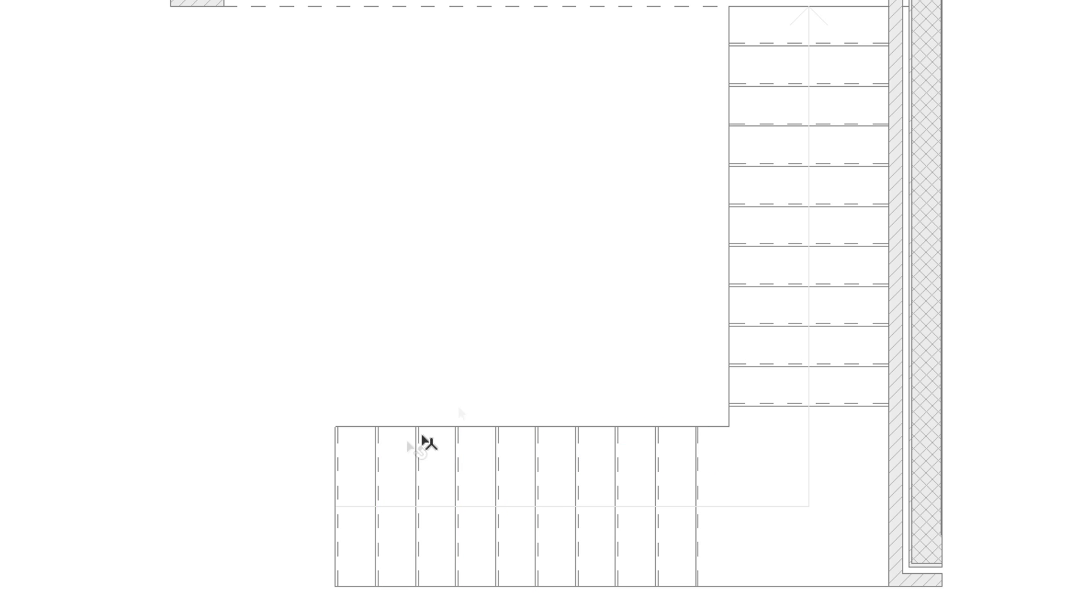
Offset the top edges of the first two lower-flight treads upward
left_click(353, 458)
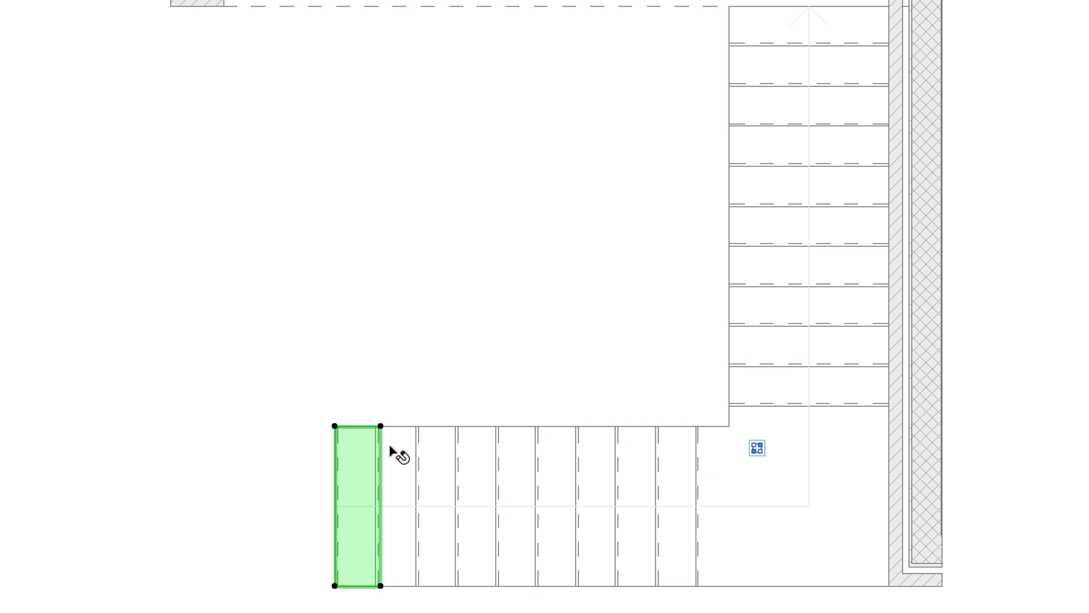
left_click(360, 427)
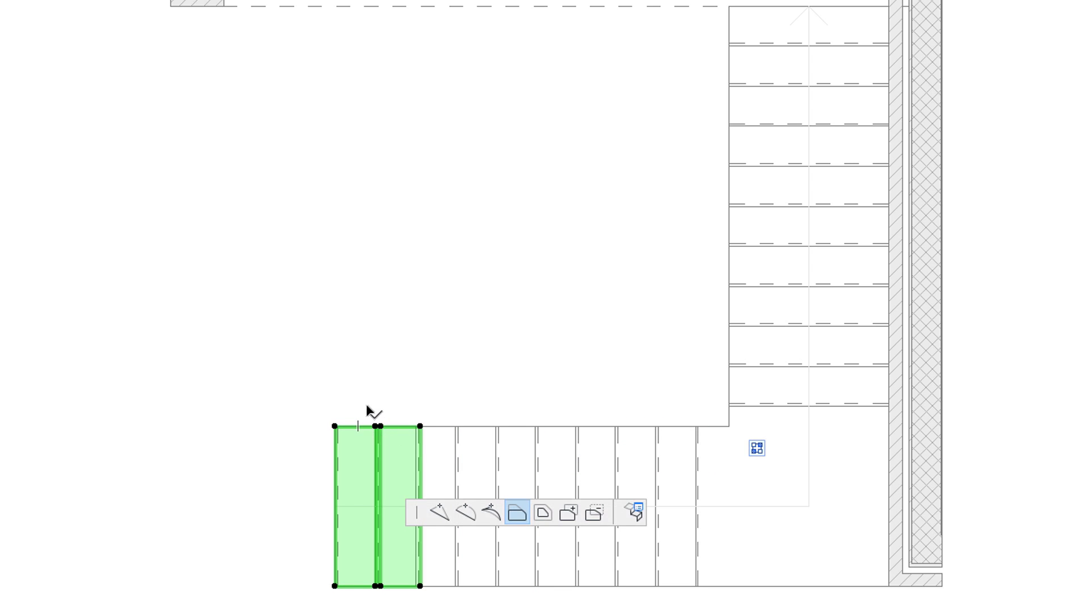
left_click(730, 361)
left_click(400, 426)
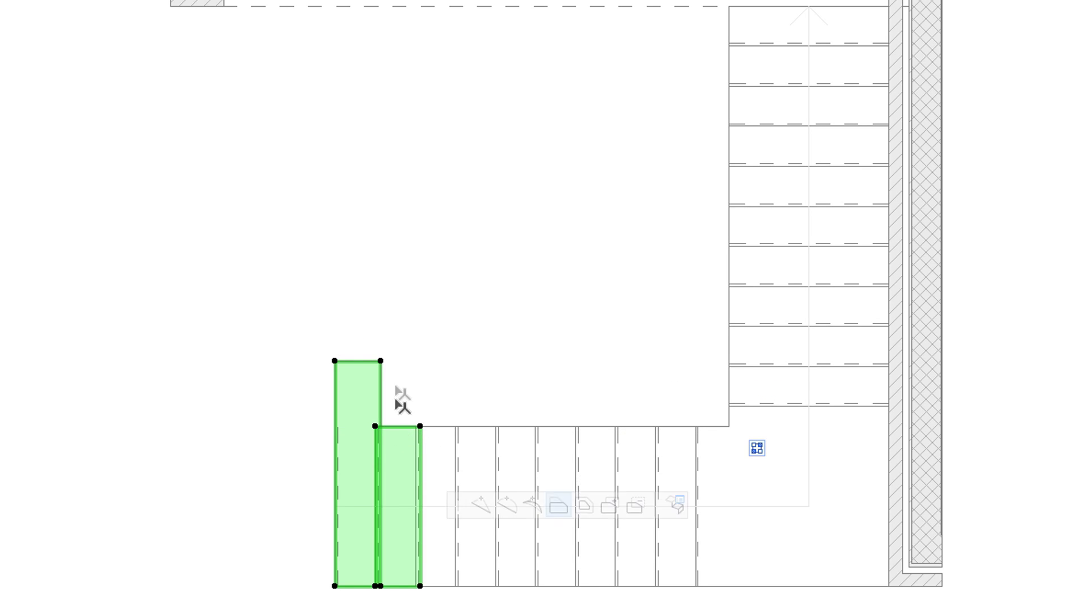
left_click(381, 360)
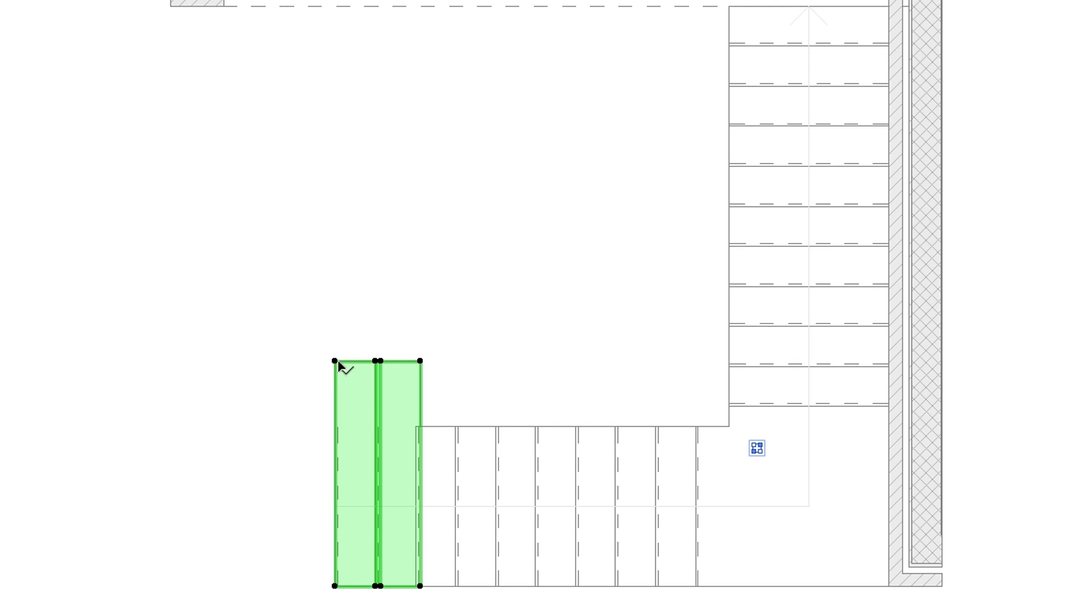
Fillet the first tread's outer corner and reset the second tread to its original rectangle
left_click(335, 361)
left_click(617, 430)
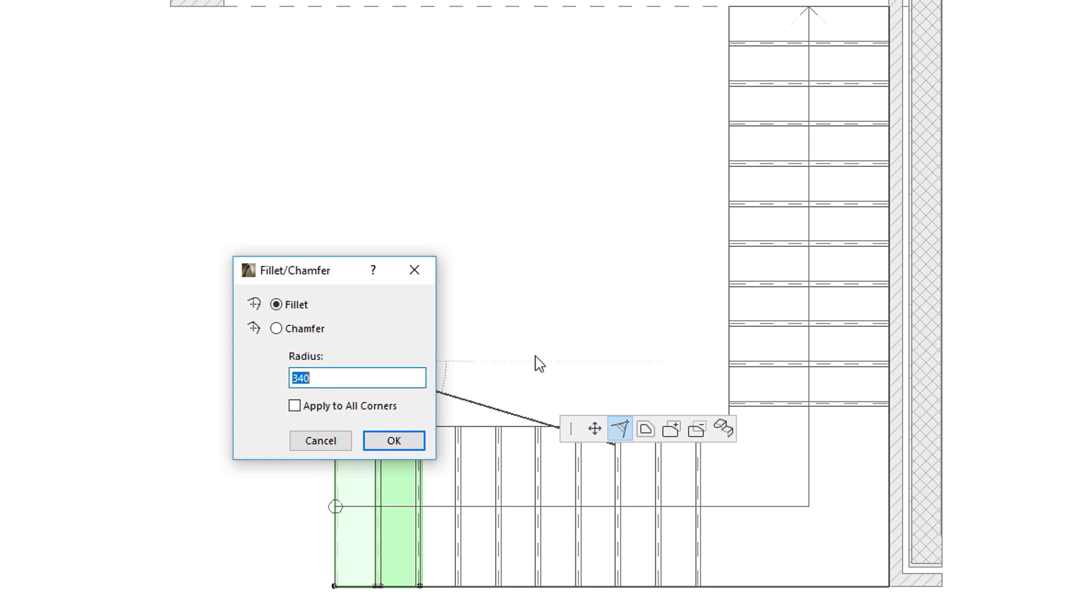
left_click(389, 443)
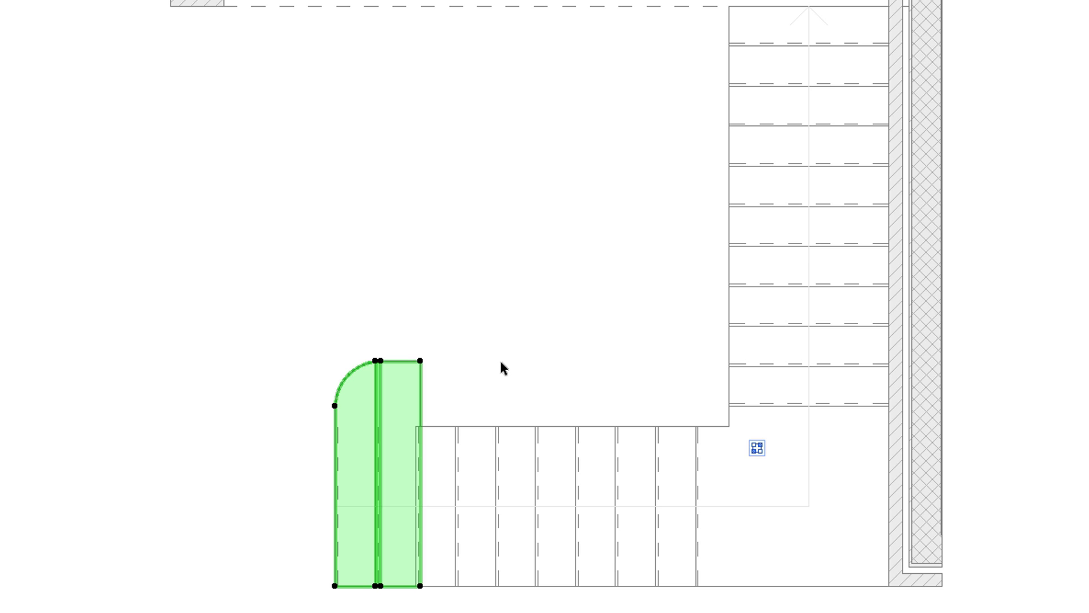
left_click(419, 361)
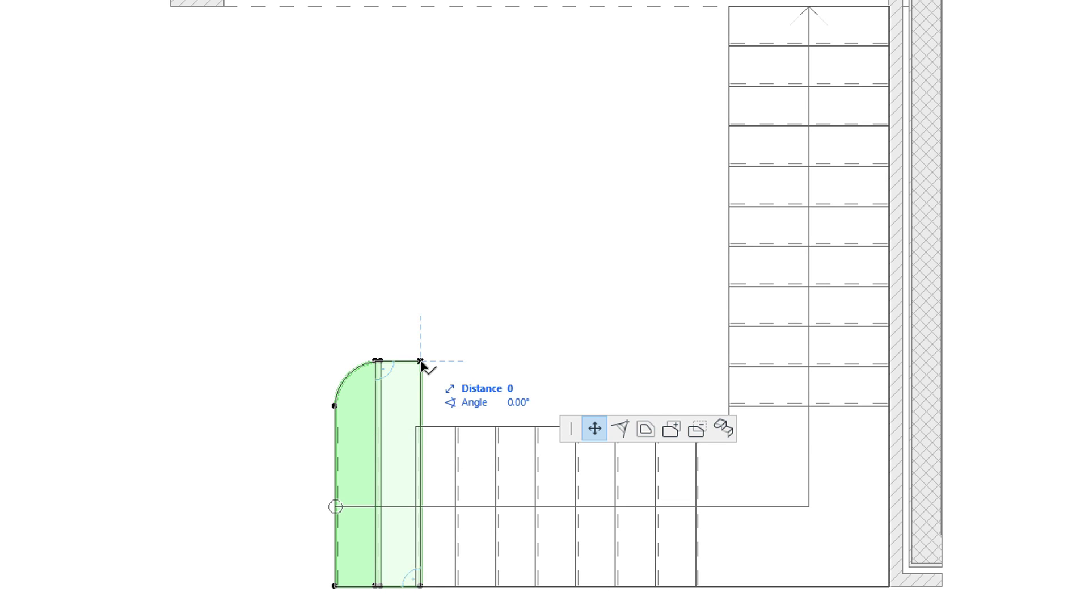
left_click(724, 427)
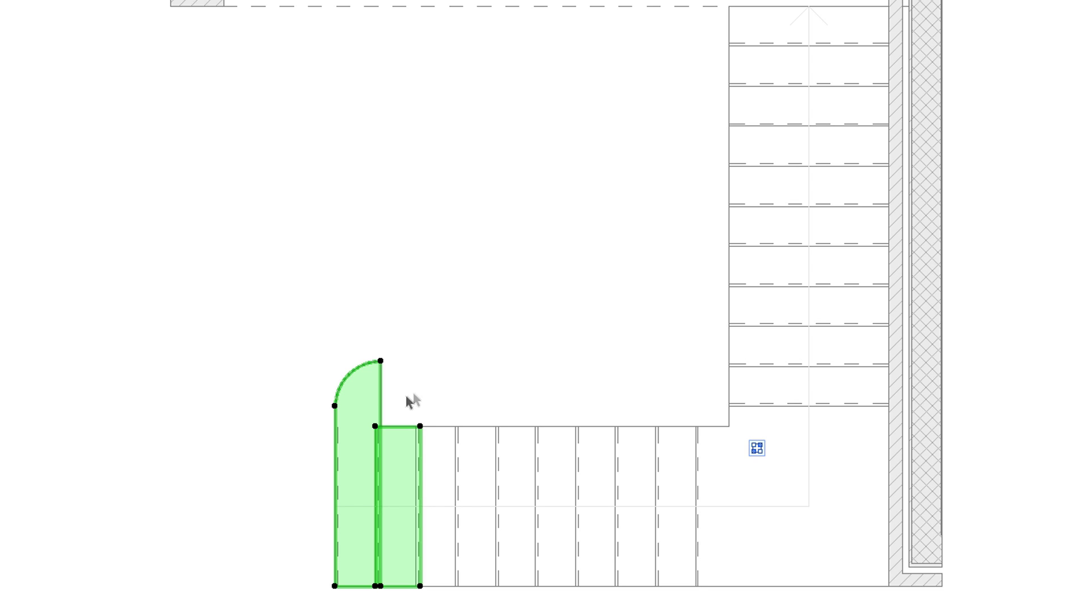
Mark the first picked tread edge as Back in its polygon settings
left_click(385, 408)
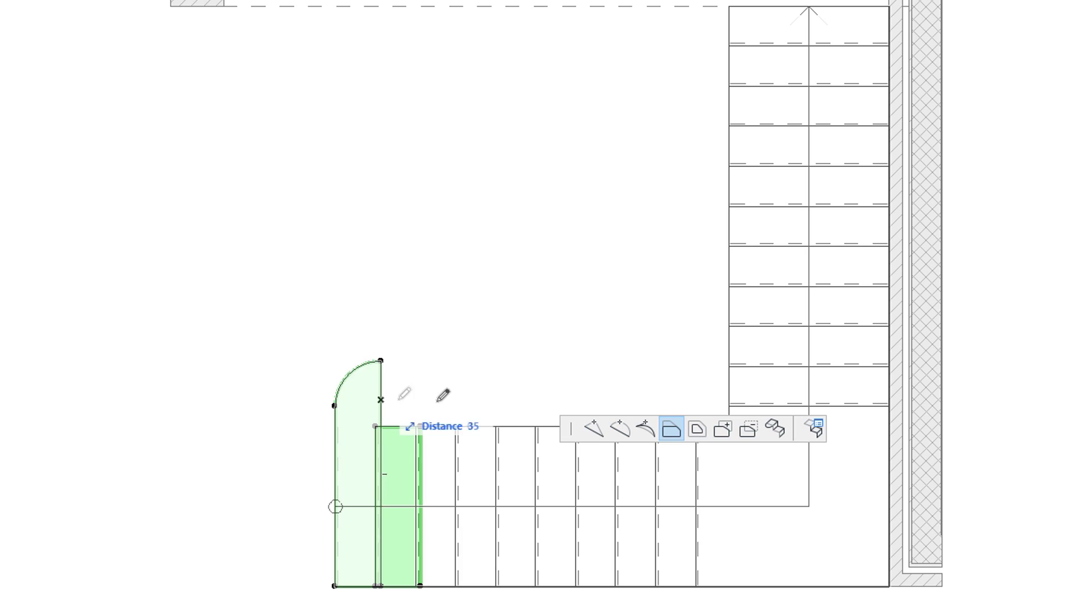
left_click(815, 430)
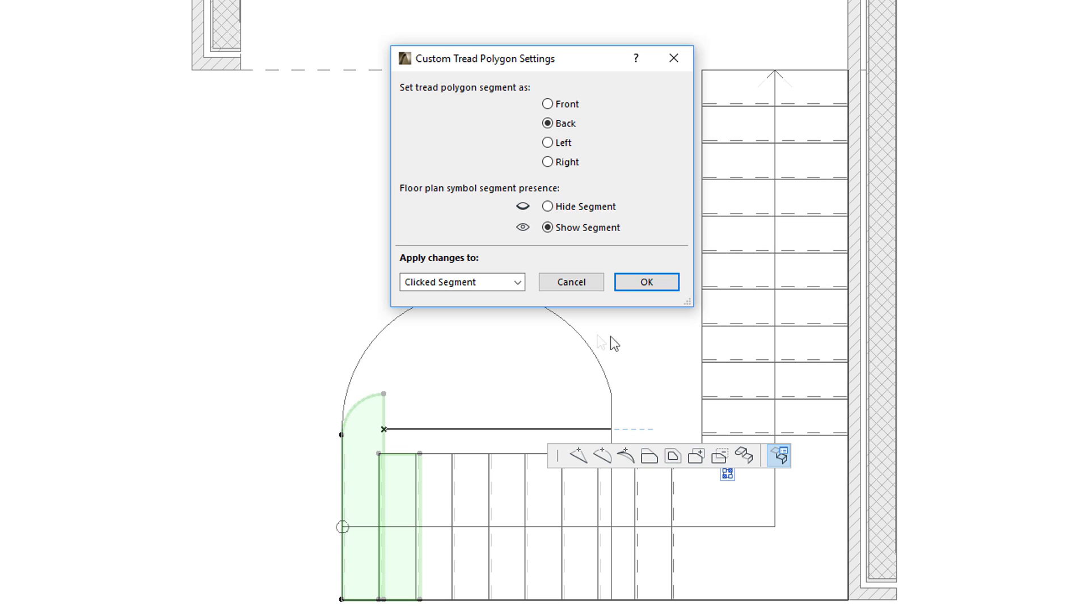
left_click(583, 104)
left_click(584, 128)
left_click(579, 142)
left_click(584, 162)
left_click(585, 125)
left_click(649, 289)
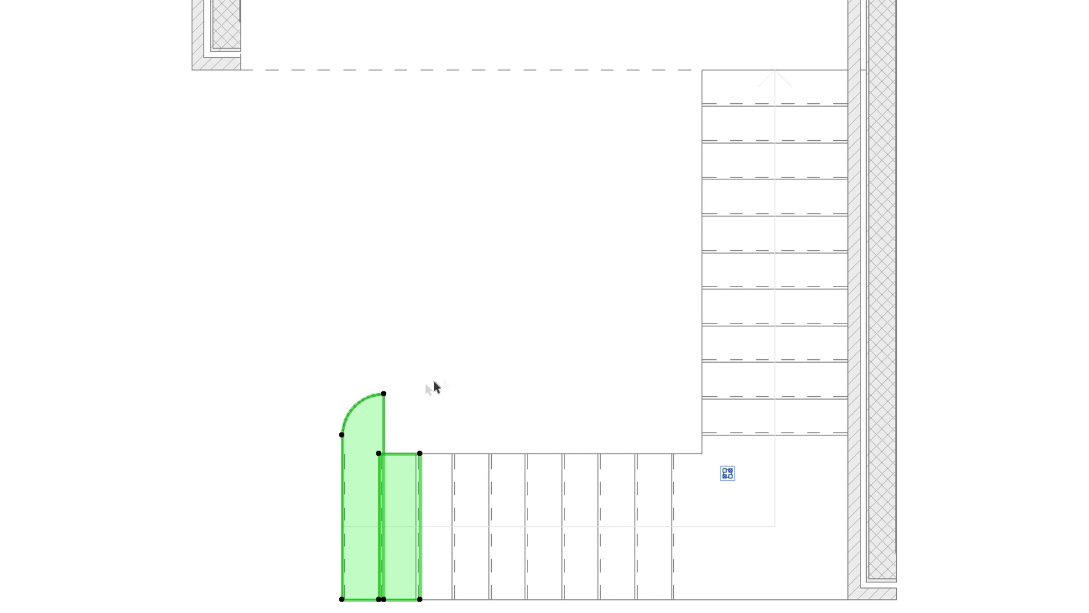
Mark the tread's rounded arc edge as Front
left_click(353, 413)
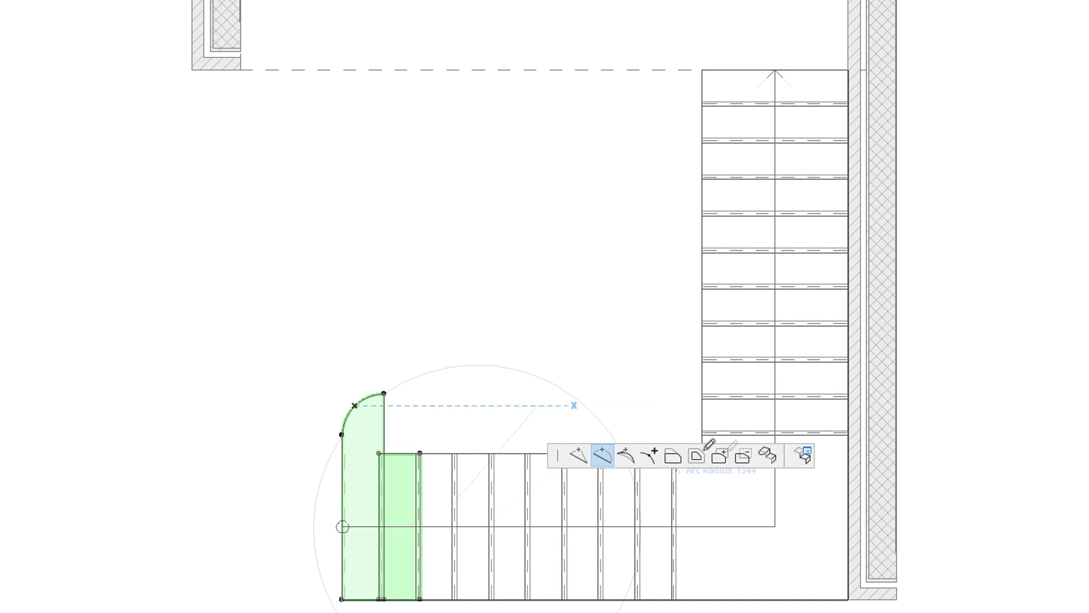
left_click(805, 457)
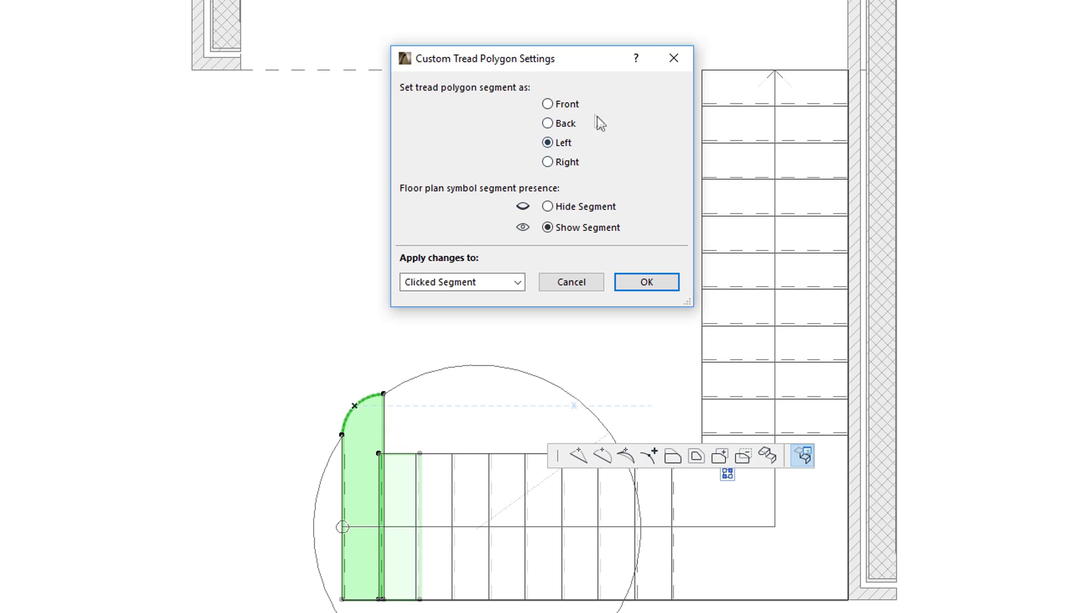
left_click(577, 105)
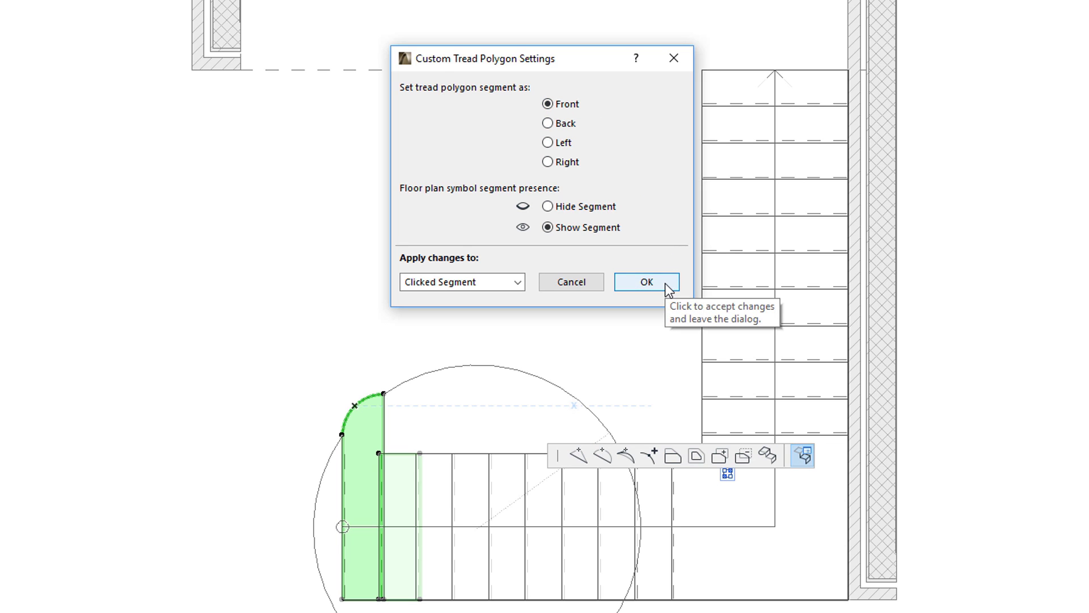
left_click(647, 282)
Hide the first tread's top edge in the plan symbol, applied to the clicked segment only
left_click(383, 421)
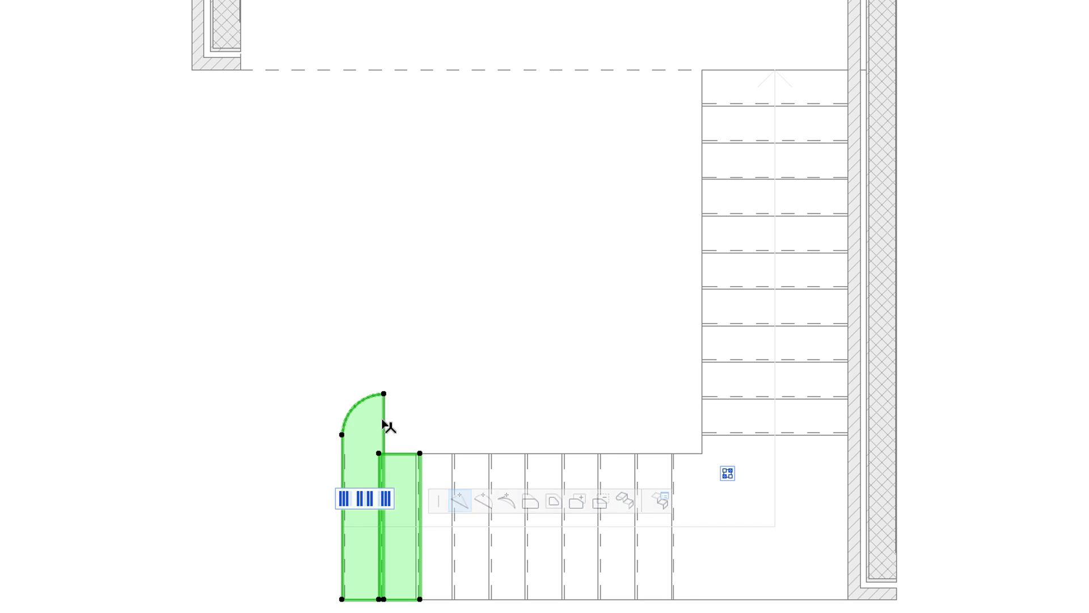
left_click(663, 501)
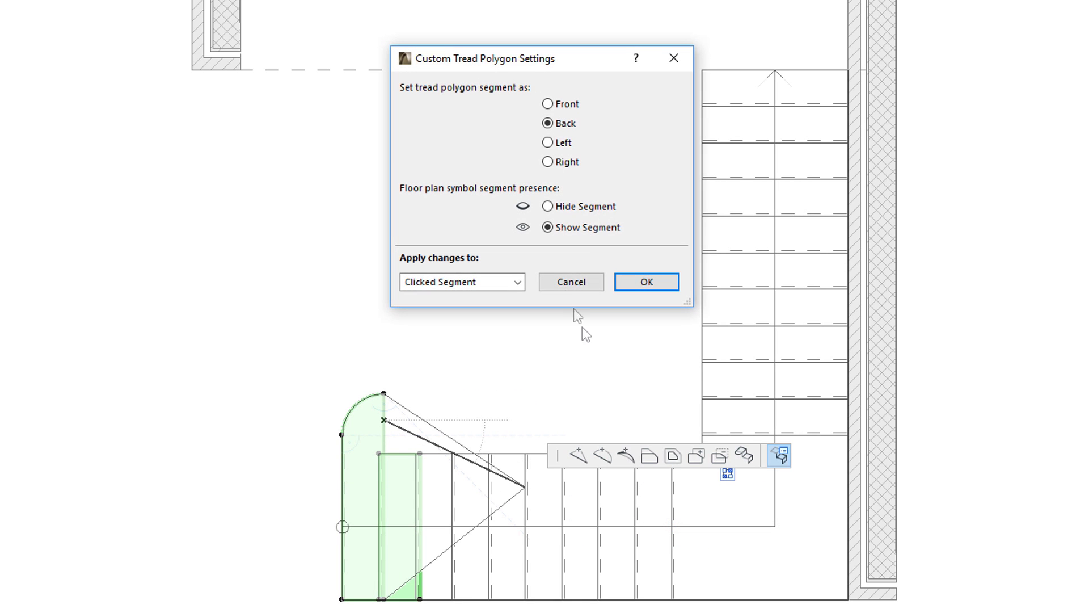
left_click(600, 208)
left_click(604, 229)
left_click(610, 213)
left_click(519, 286)
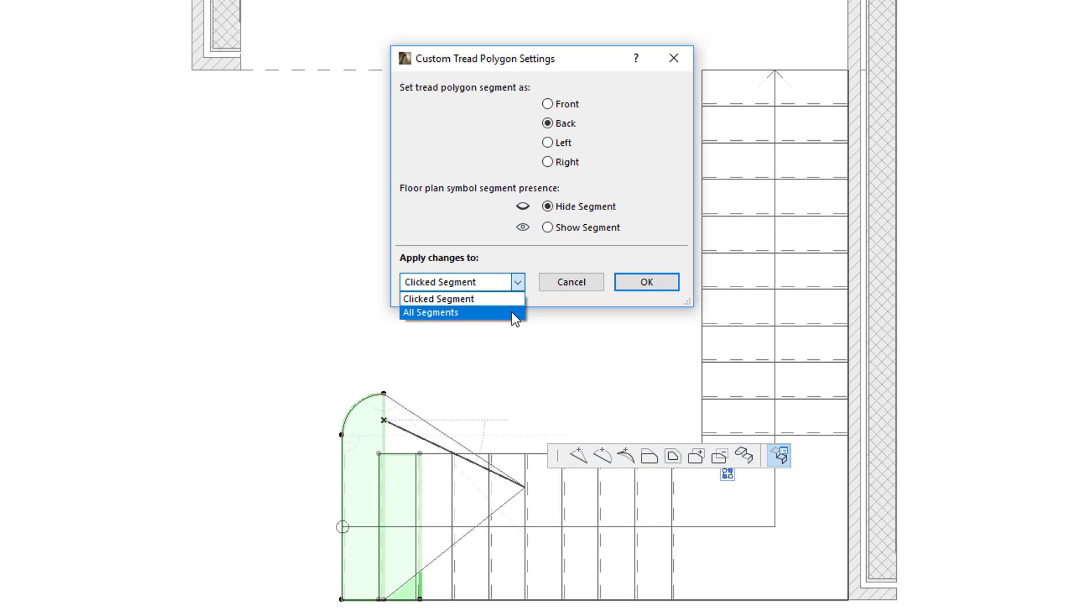
left_click(516, 298)
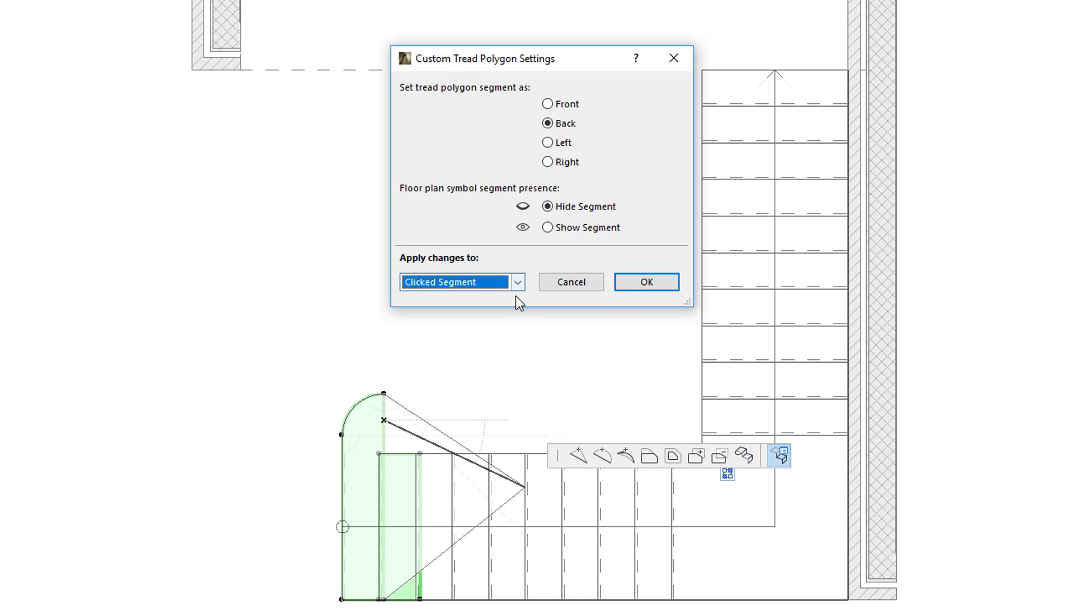
left_click(647, 284)
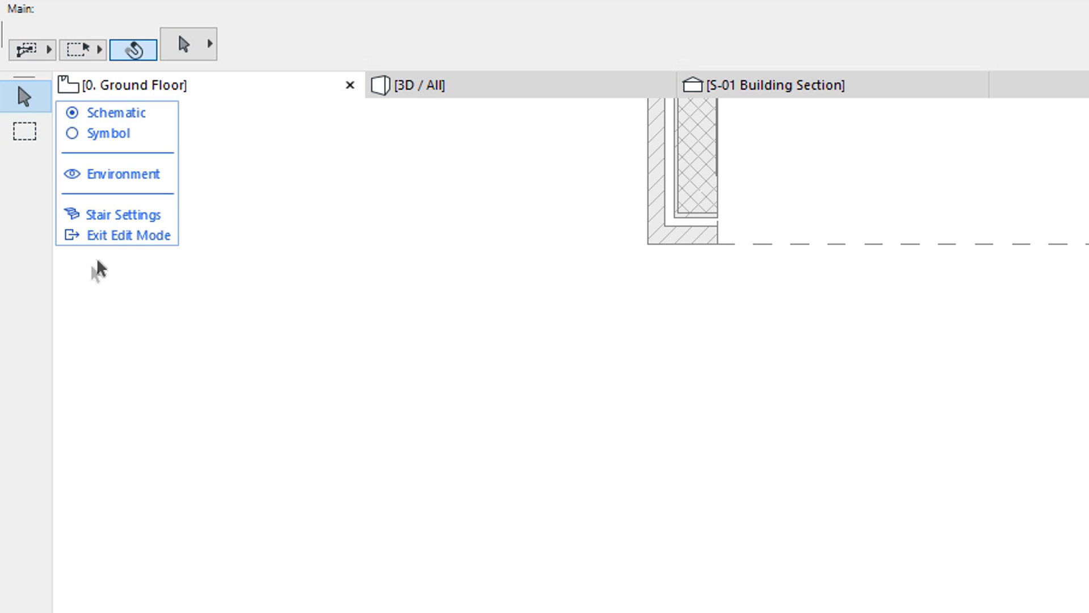
Exit stair edit mode and clear the stair selection
left_click(142, 233)
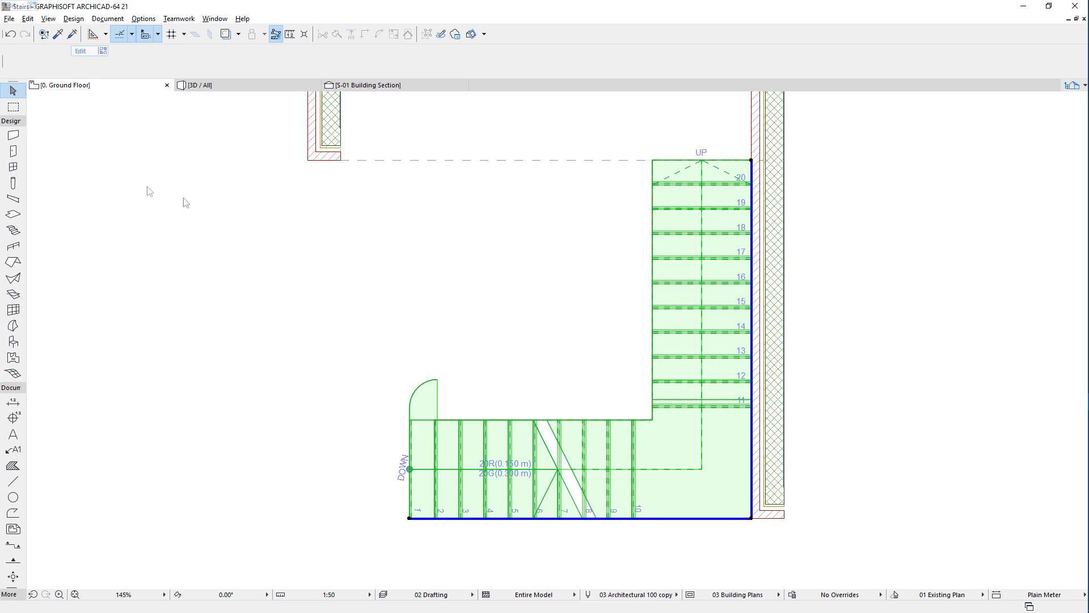
left_click(583, 345)
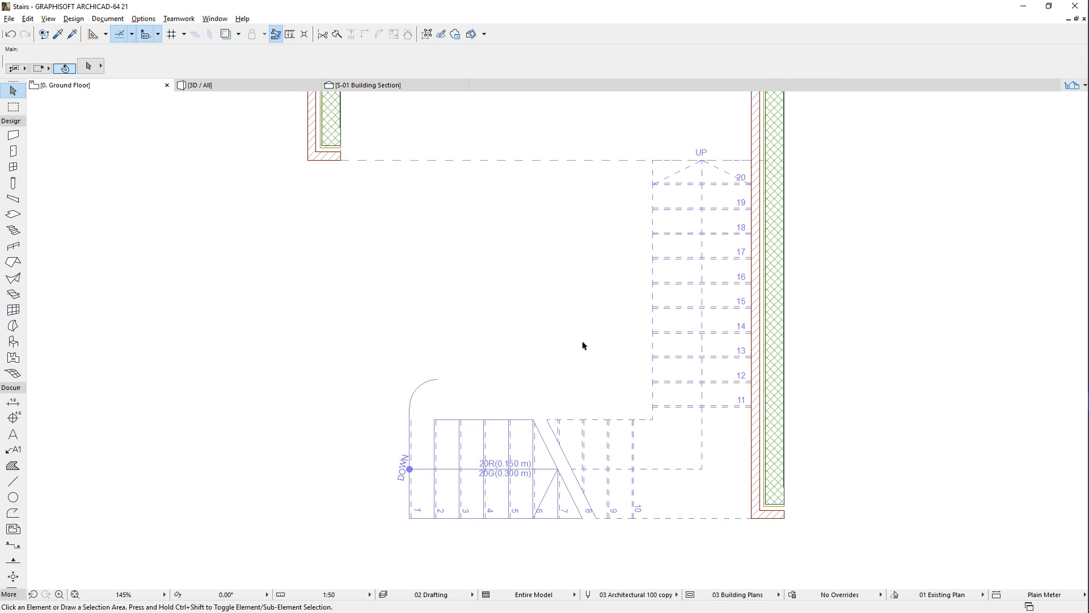
scroll(528, 544, "up", 2)
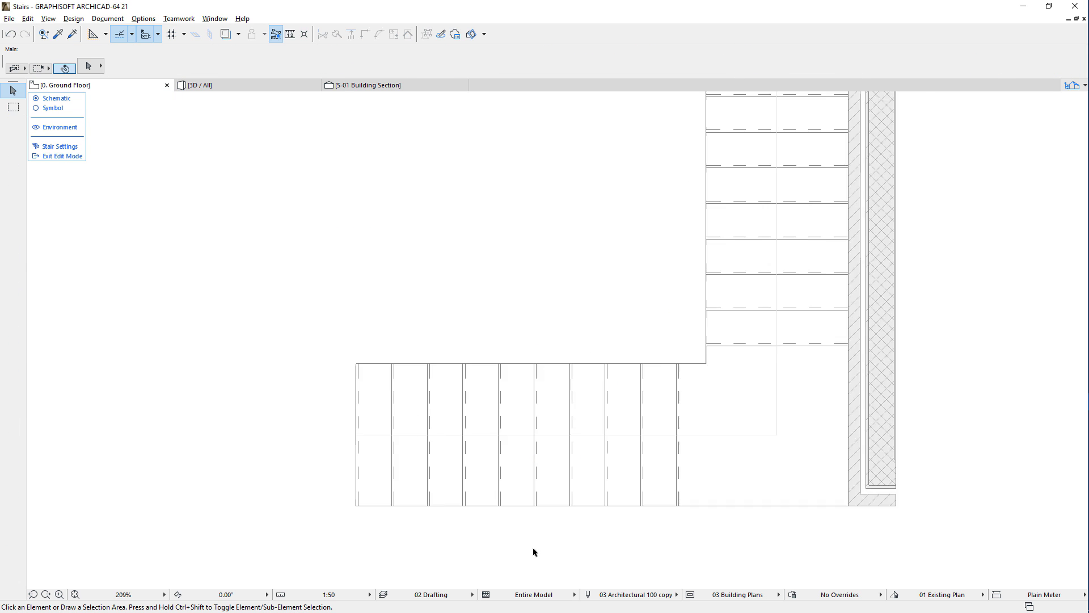
scroll(531, 536, "up", 3)
Move a lower-flight riser's end nodes to shift it sideways
left_click(539, 353)
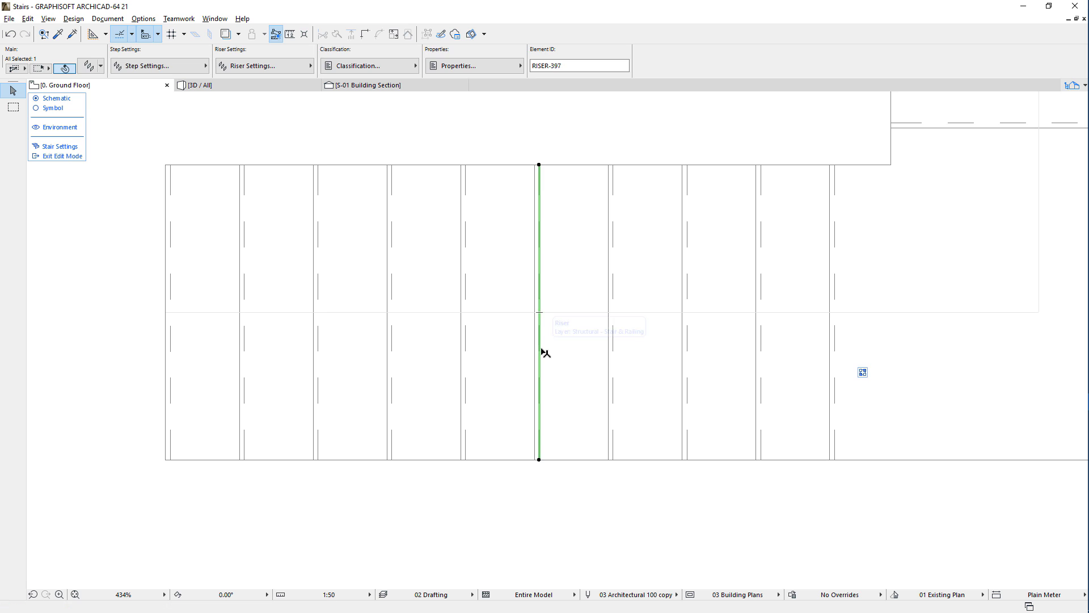
left_click(540, 164)
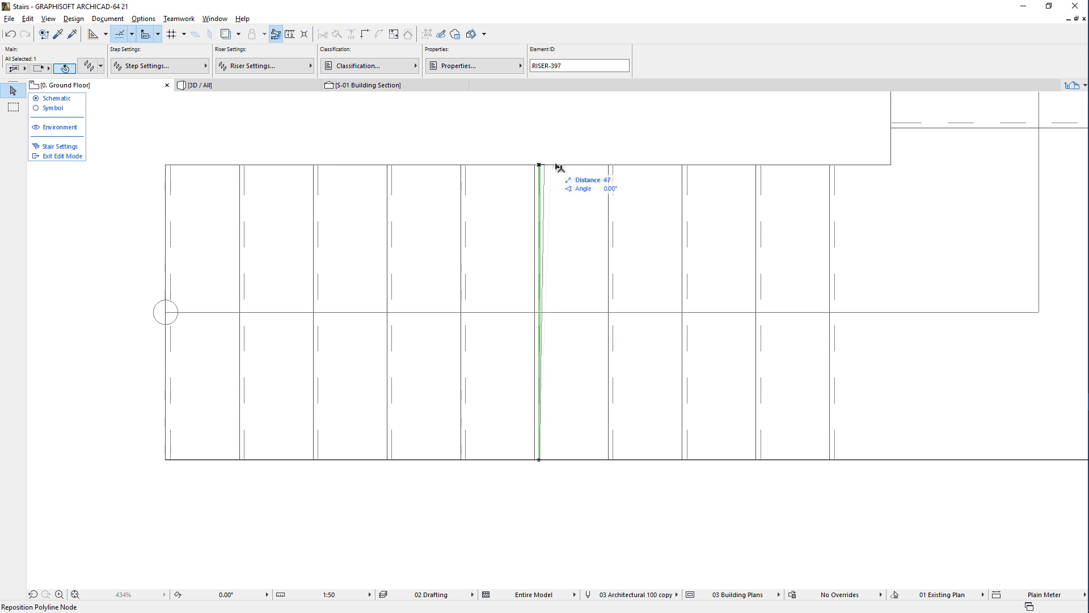
left_click(578, 166)
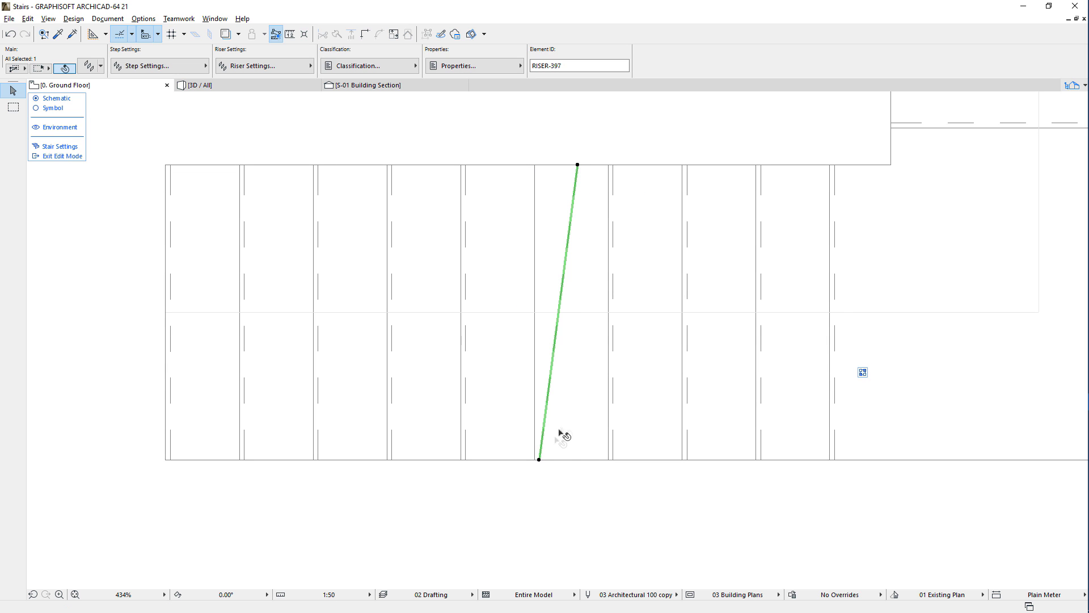
left_click(539, 460)
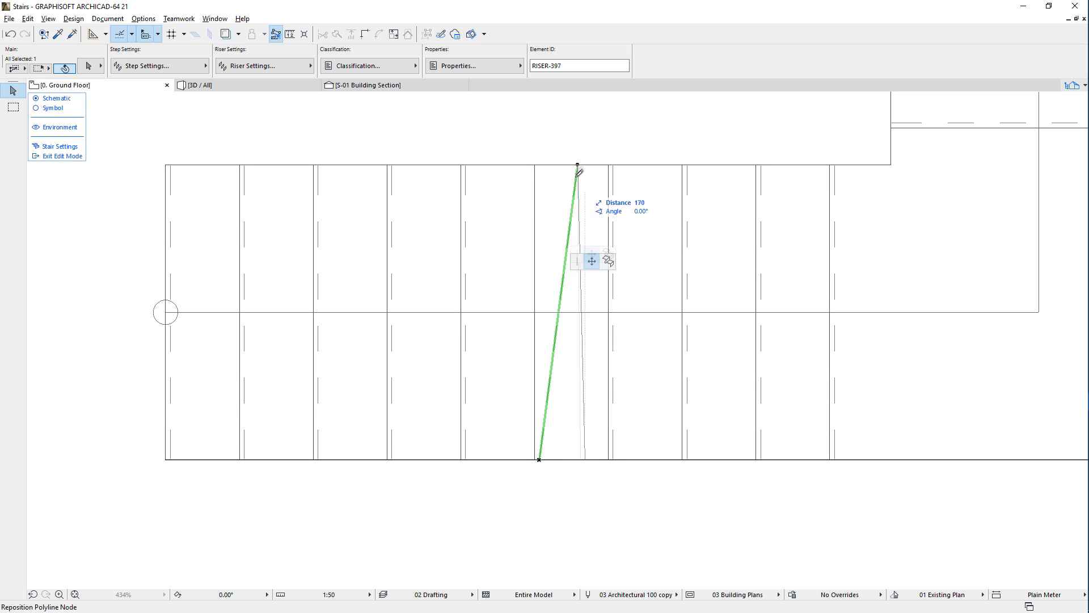
left_click(582, 201)
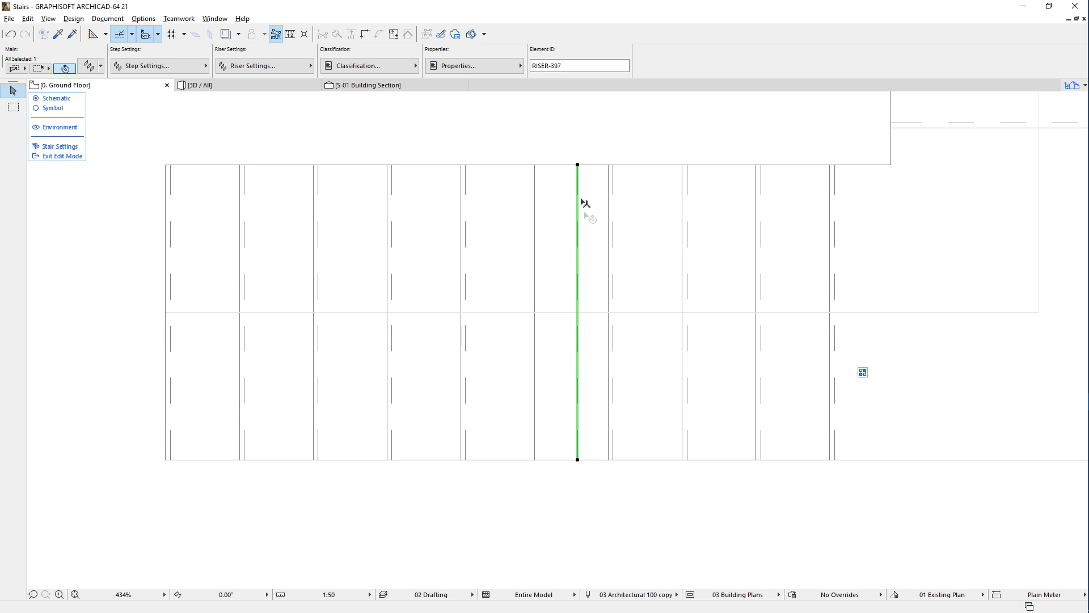
Bend the riser edge into an arc with Curve Edge
left_click(580, 265)
left_click(586, 420)
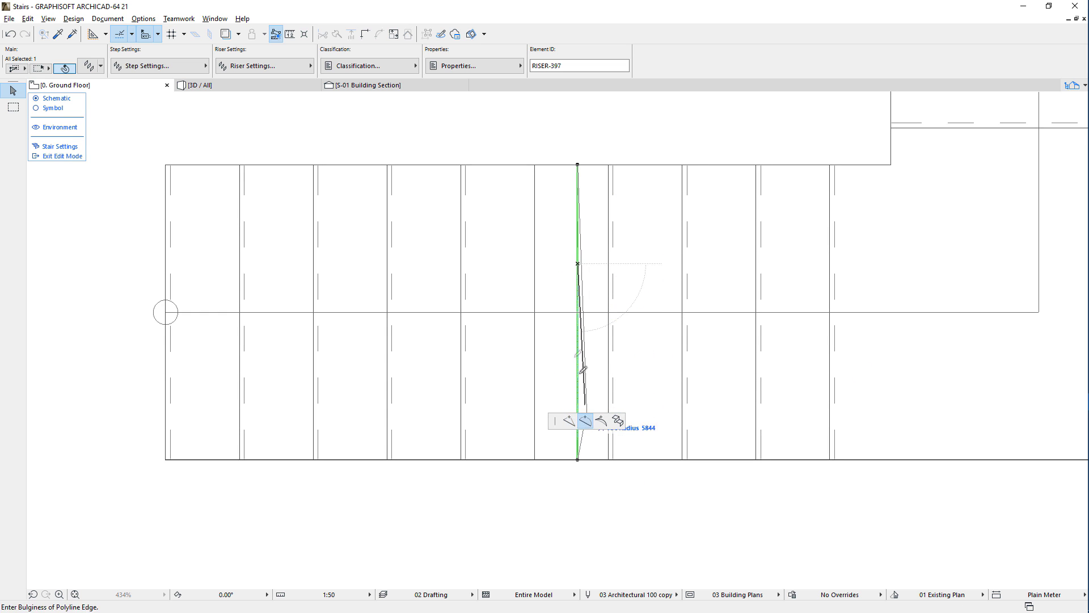
left_click(539, 308)
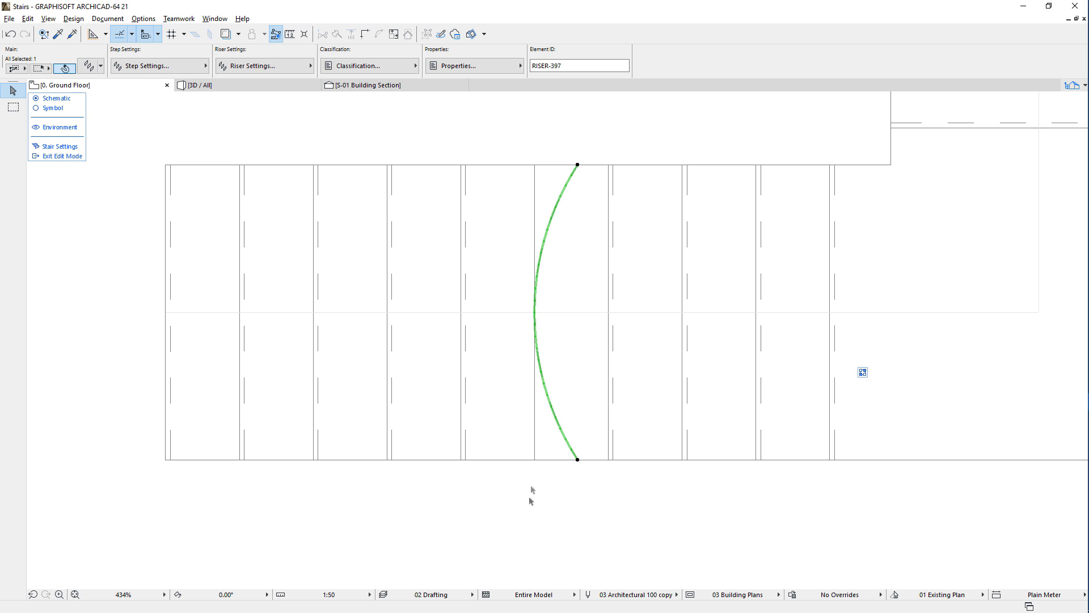
left_click(536, 314)
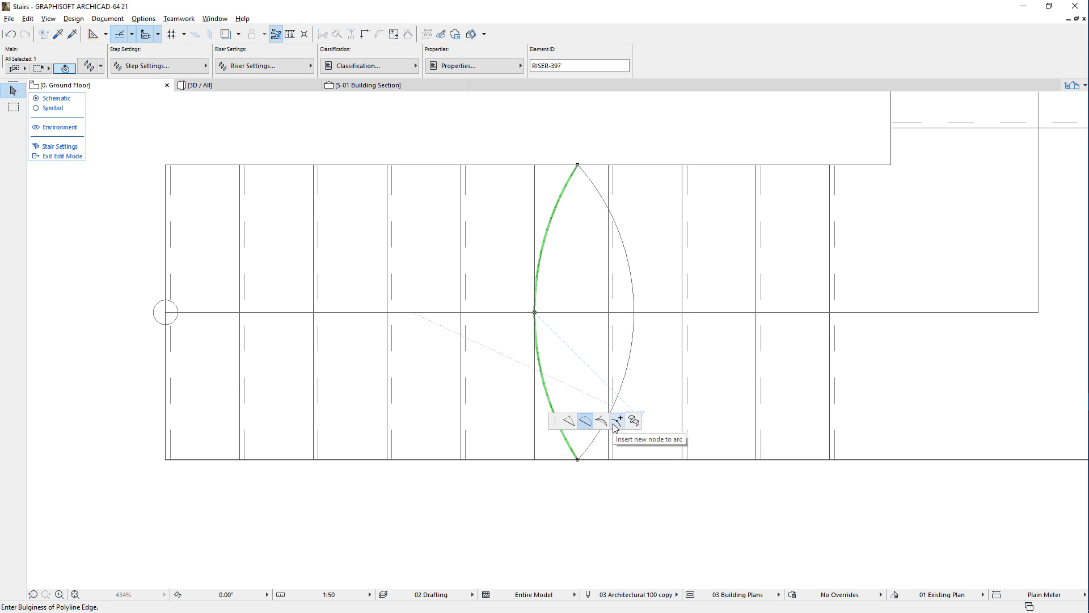
key("Escape")
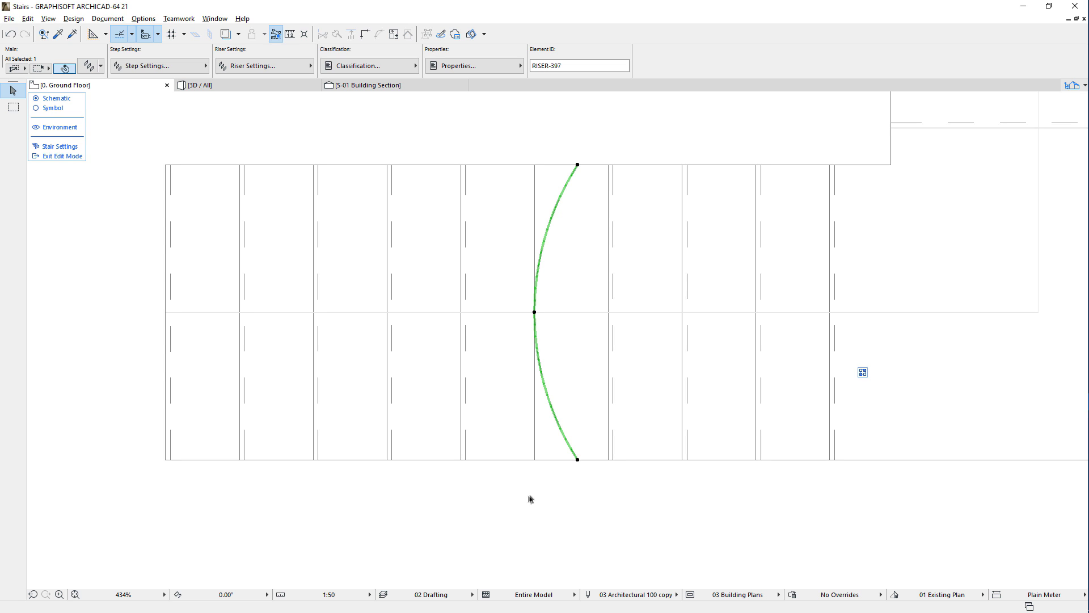
Reset the curved riser's polyline back to a straight line
left_click(578, 460)
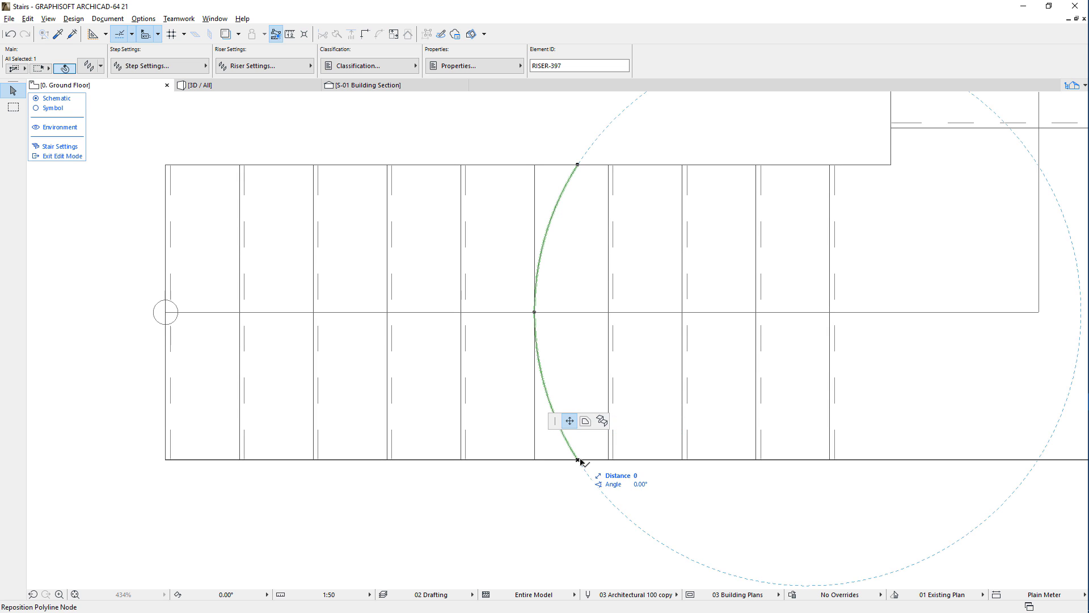
left_click(601, 422)
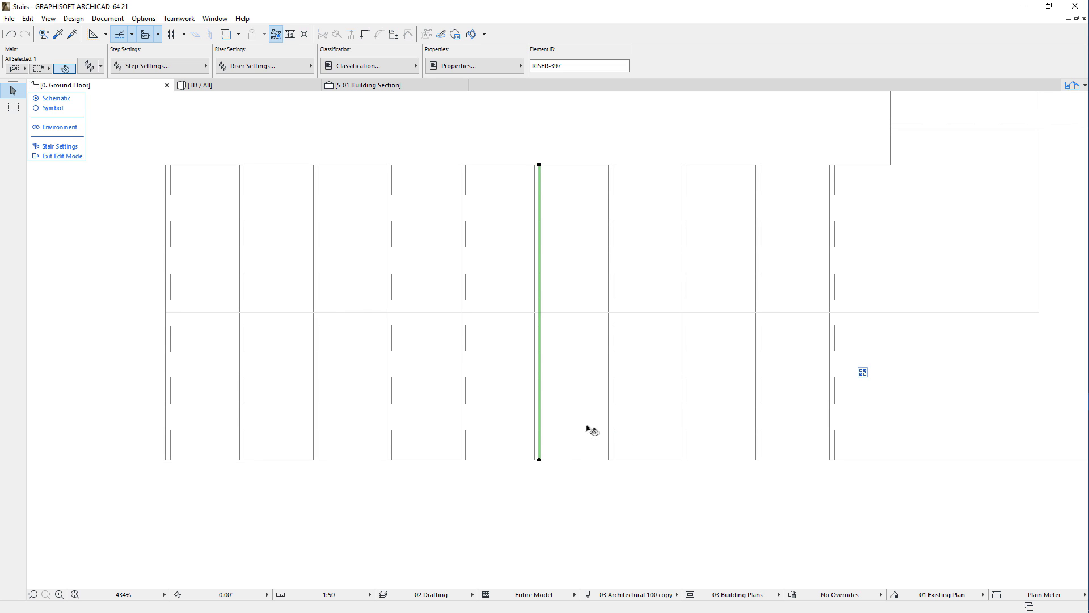
left_click(521, 513)
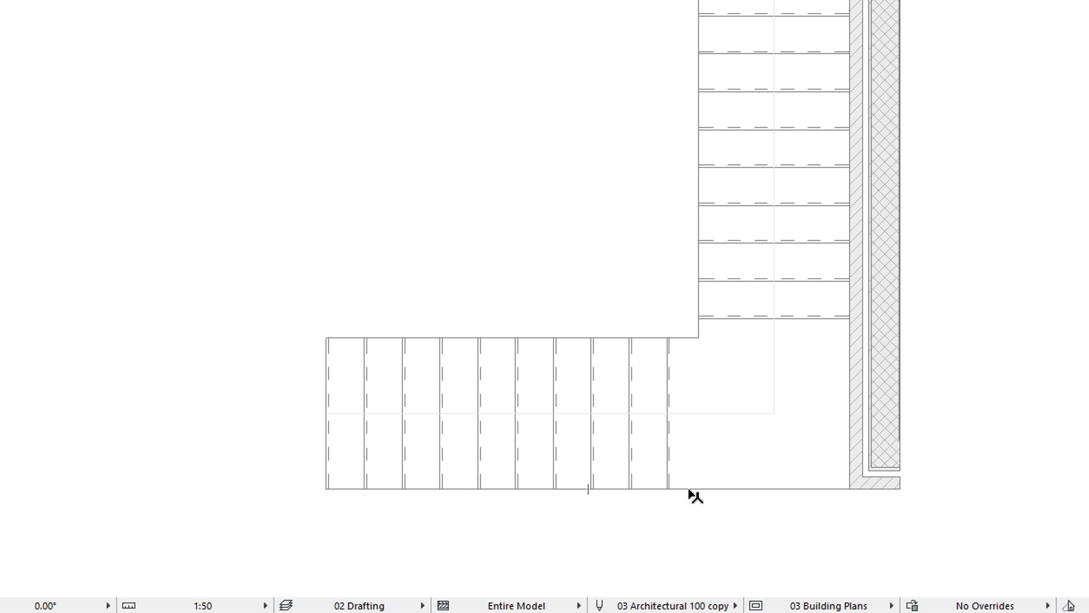
Move the stair boundary's lower-left corner down 550 so the bottom edge slopes outward
left_click(693, 493)
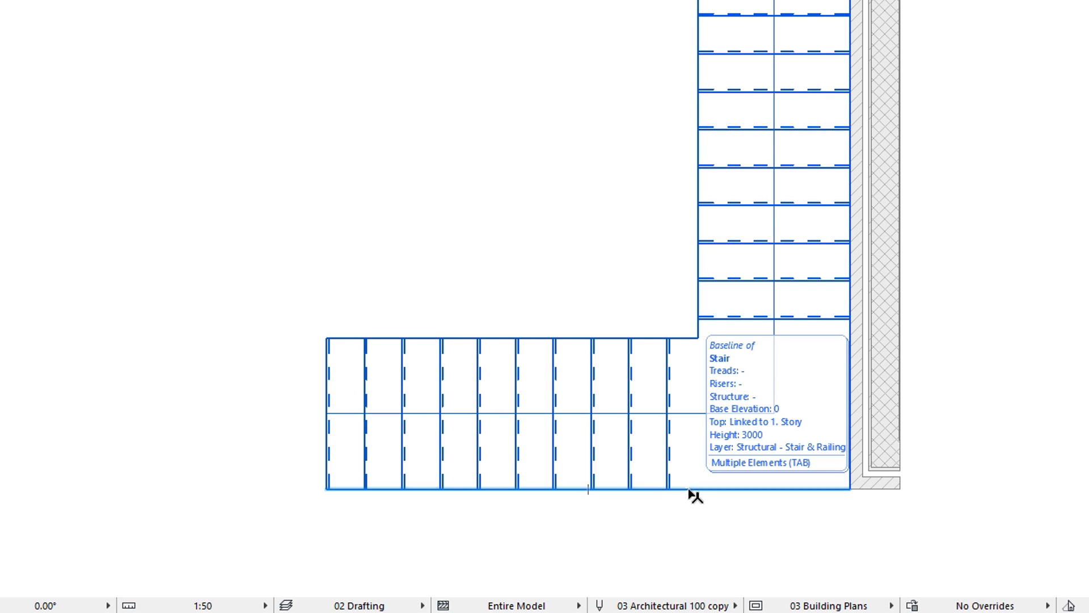
key("Tab")
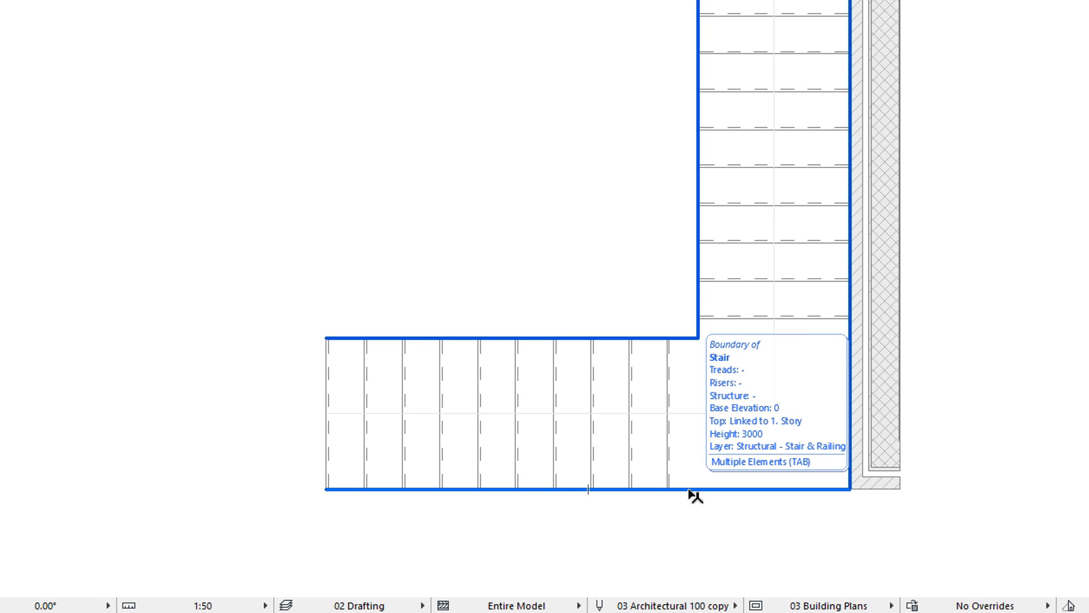
left_click(692, 494)
left_click(326, 489)
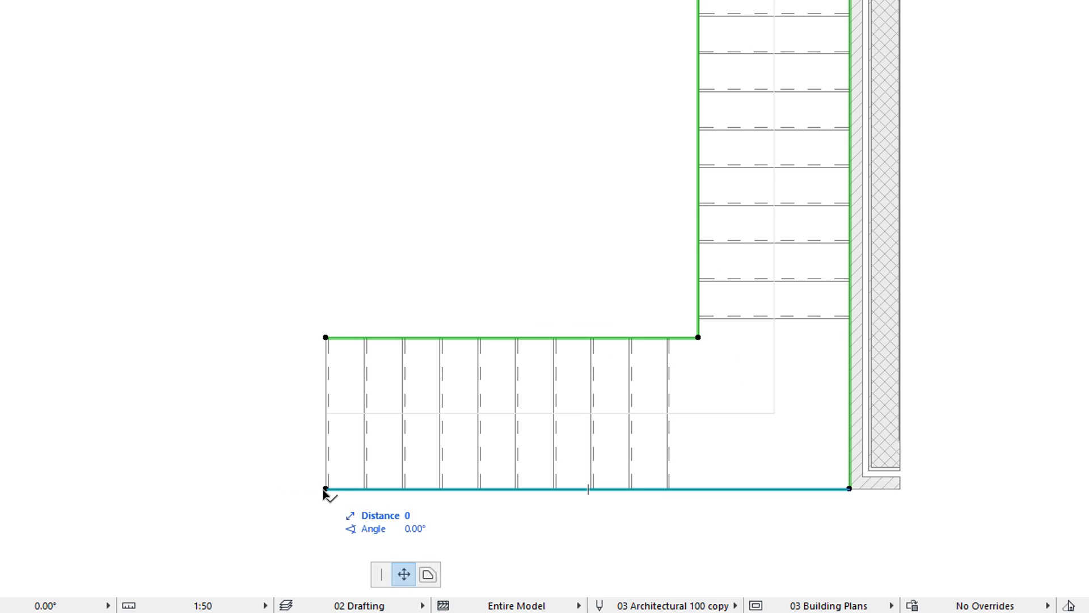
type("55")
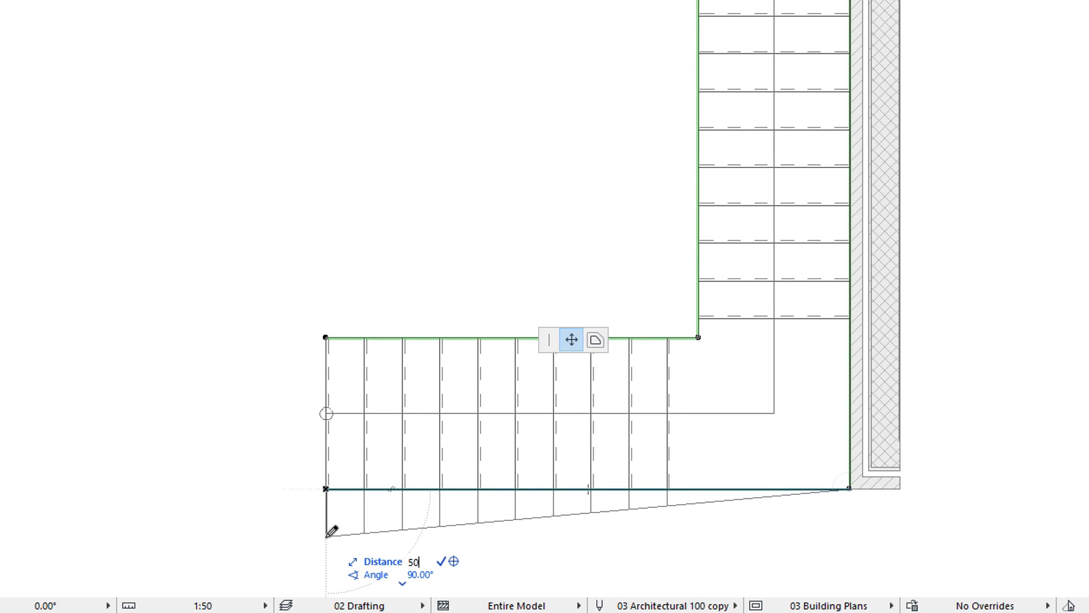
type("0")
key("Return")
key("Escape")
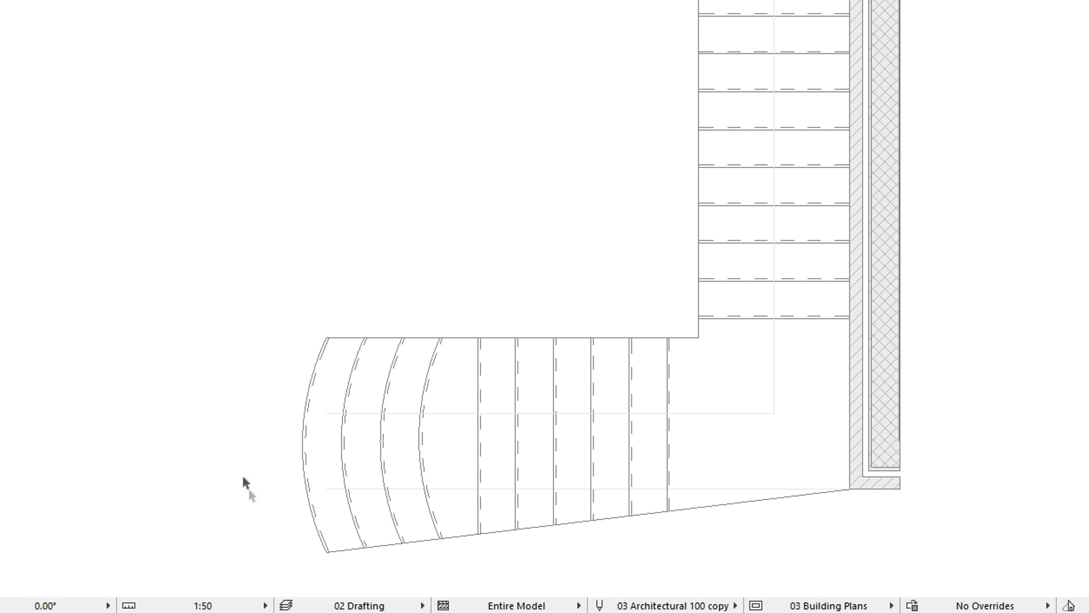
Reset all subelement geometry so every tread and riser returns to its default shape
left_click(466, 339)
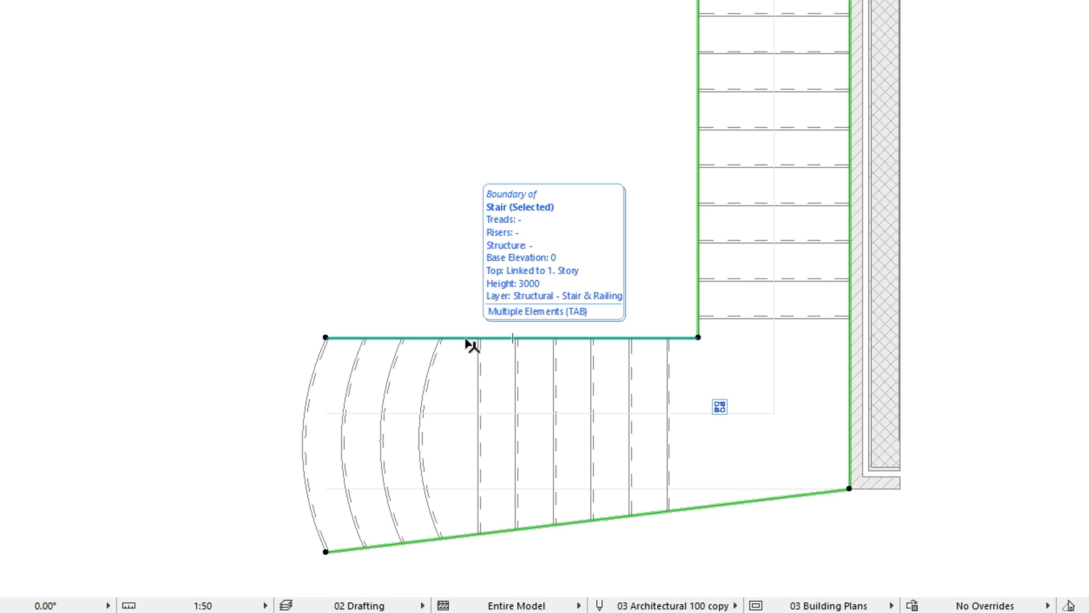
left_click(467, 339)
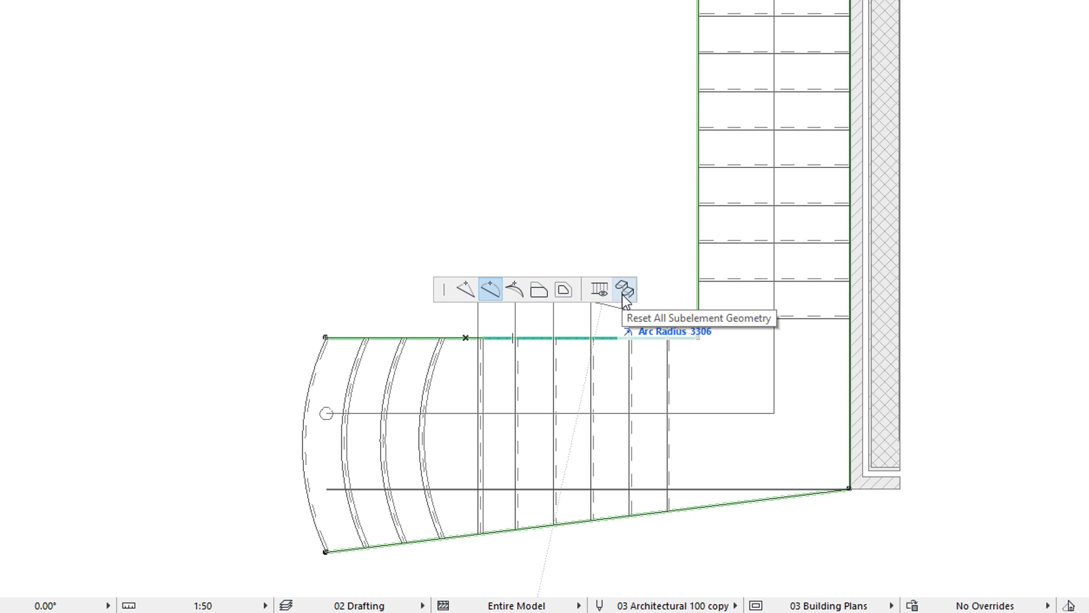
left_click(622, 292)
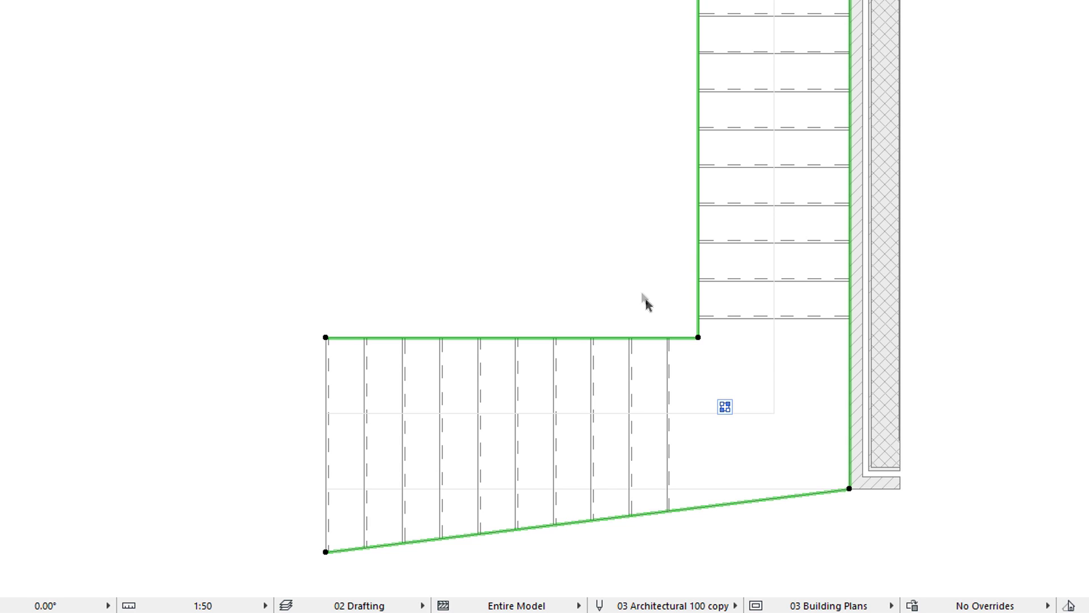
Return the sloped lower boundary edge to horizontal, restoring the L-shaped outline
left_click(686, 512)
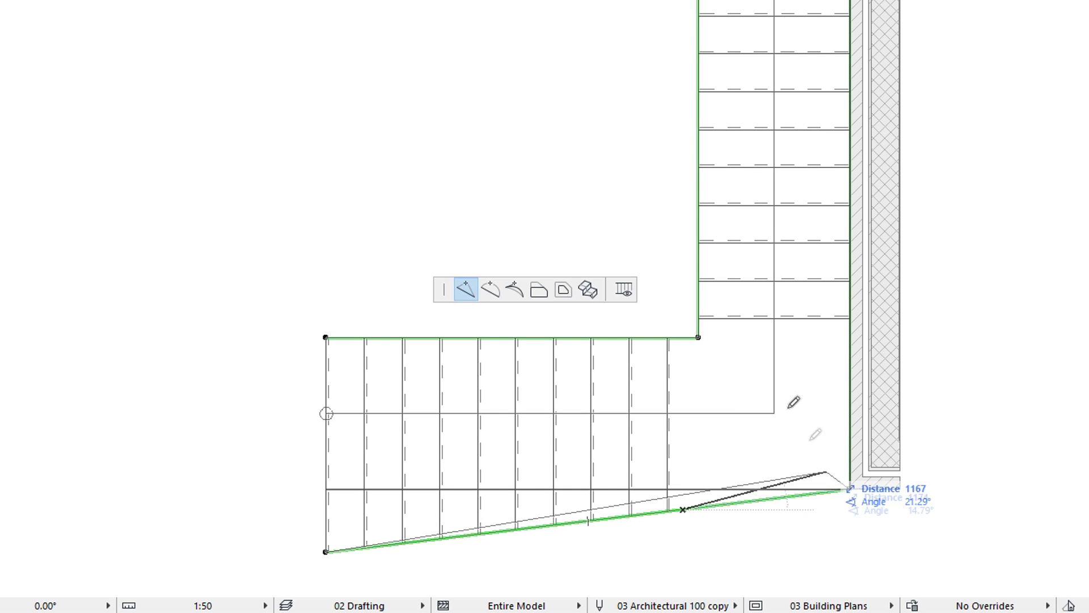
left_click(590, 291)
key("Escape")
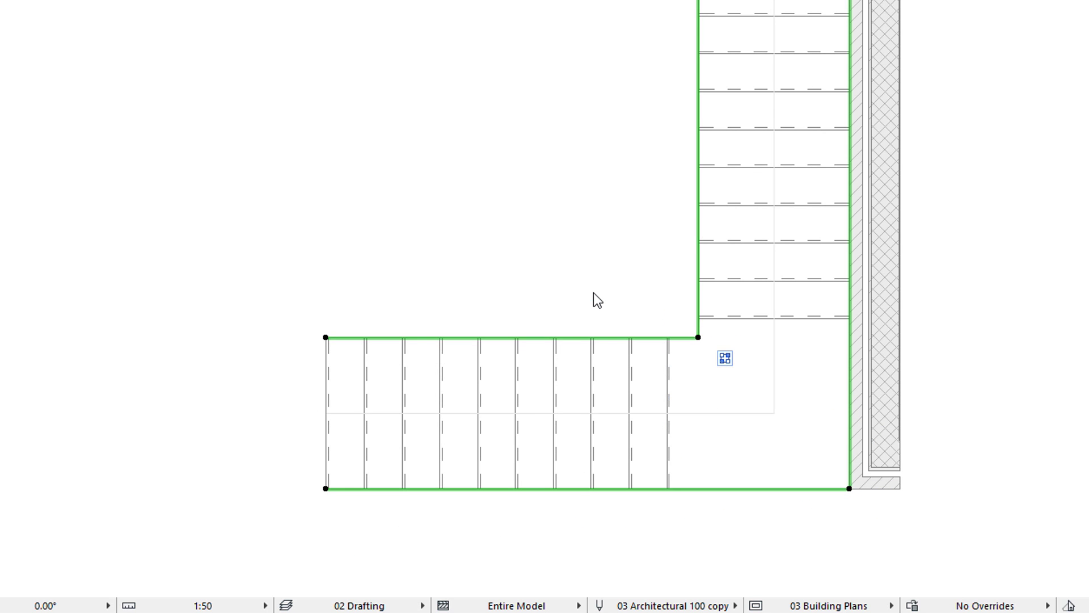